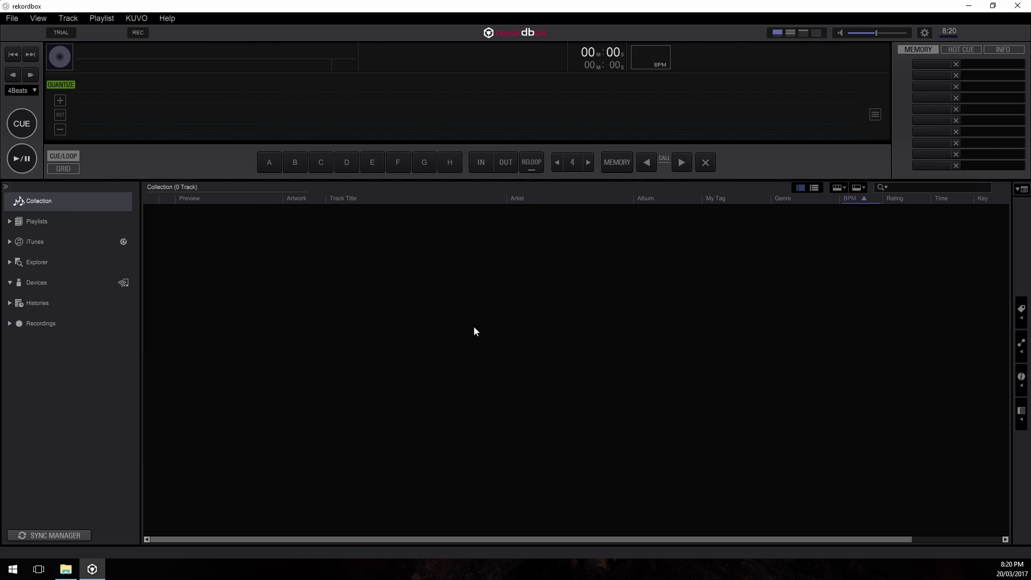
In File Explorer, create a folder named Rekordbox Collection on New Volume (D:)
left_click(65, 569)
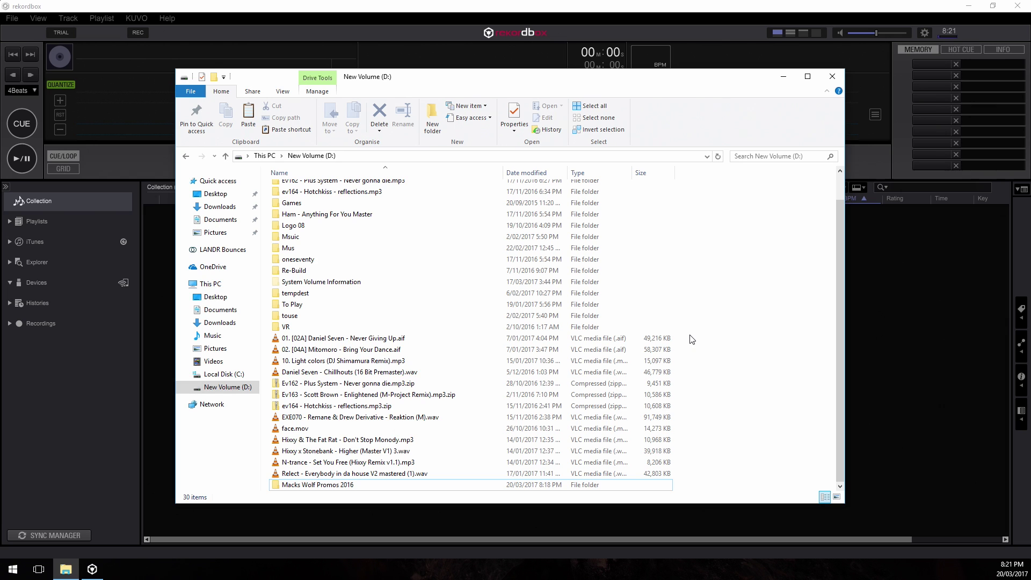
right_click(703, 338)
mouse_move(736, 495)
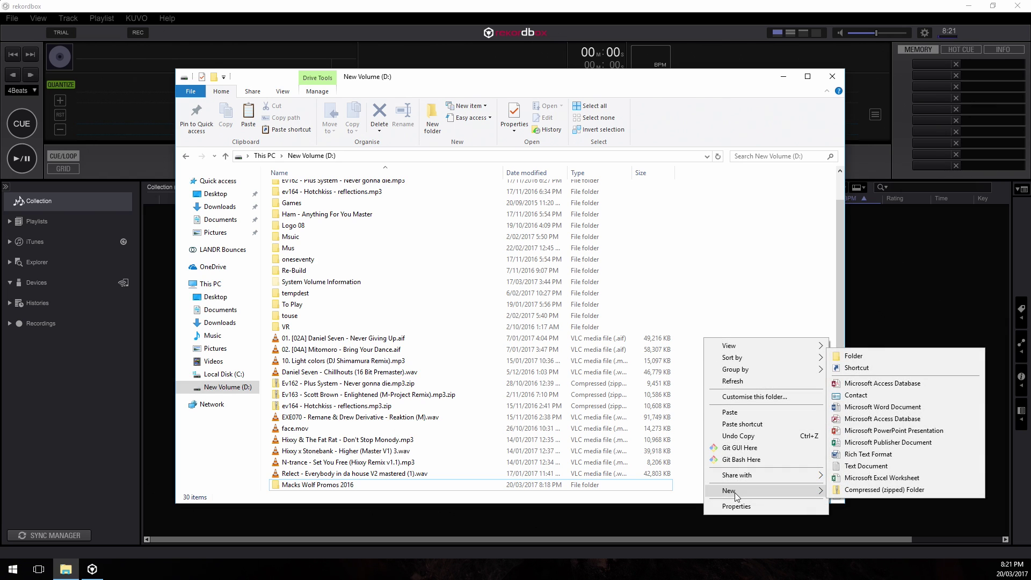
left_click(853, 356)
type("Rekordbox Collection")
key("Return")
left_click(697, 399)
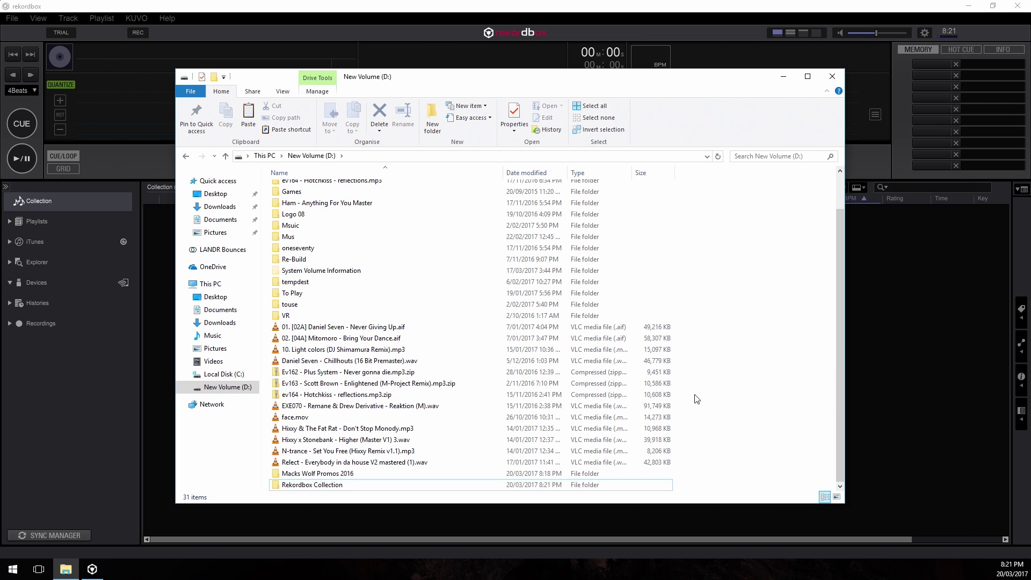
Select the loose media files plus the Macks Wolf Promos 2016 and Re-Build folders on New Volume (D:), leaving out the zip archives
left_click_drag(687, 404, 356, 479)
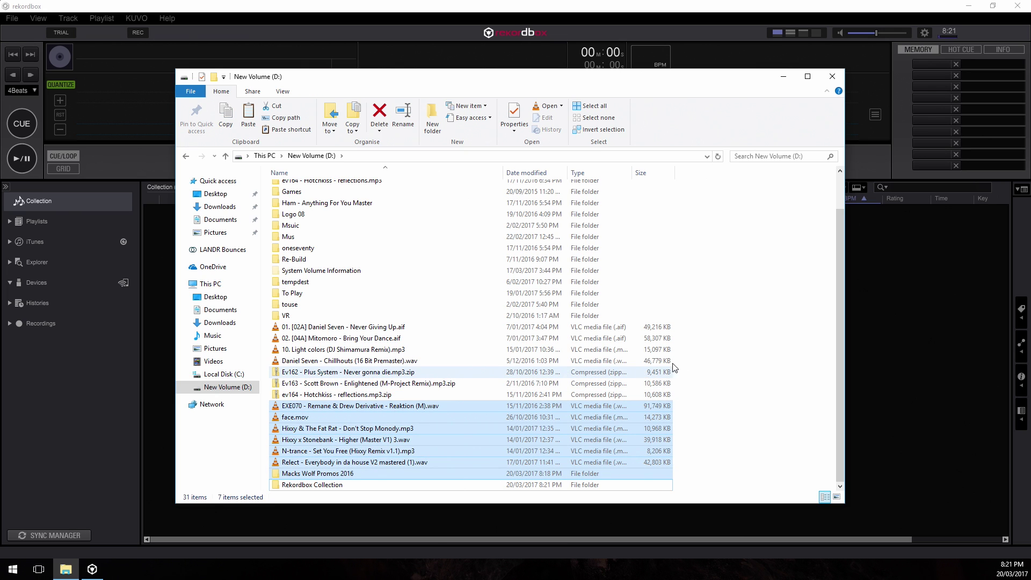
left_click_drag(710, 363, 710, 323)
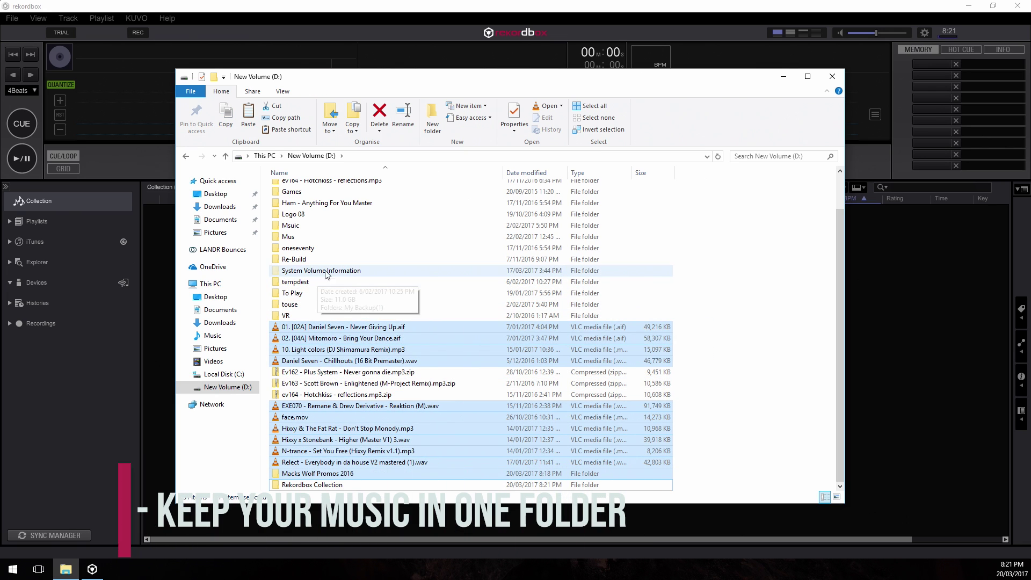
left_click(290, 261, "ctrl")
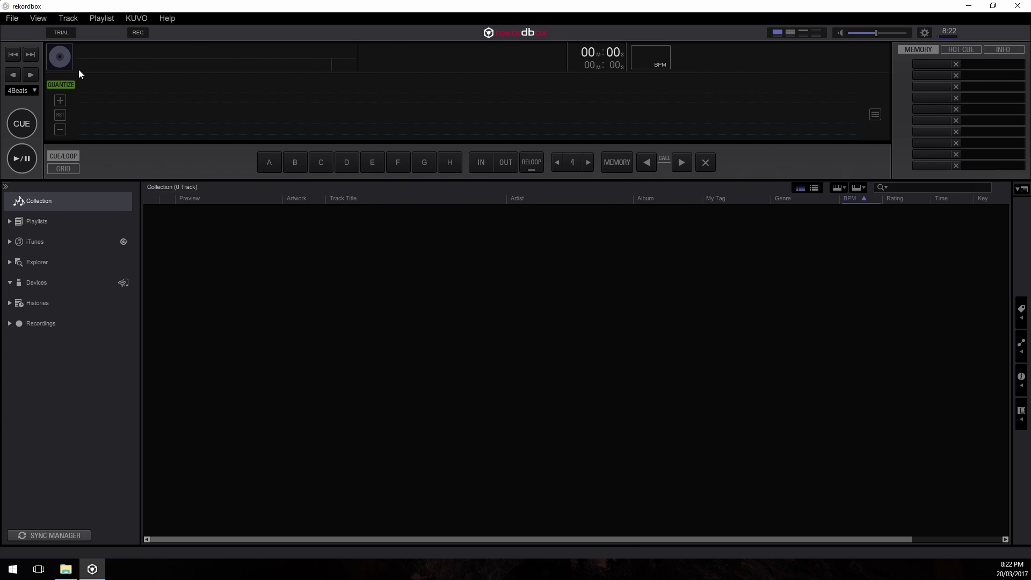
In the analysis preferences, set the BPM range to 108-215 and the concurrent process mode to Performance, keeping Normal track analysis
left_click(15, 18)
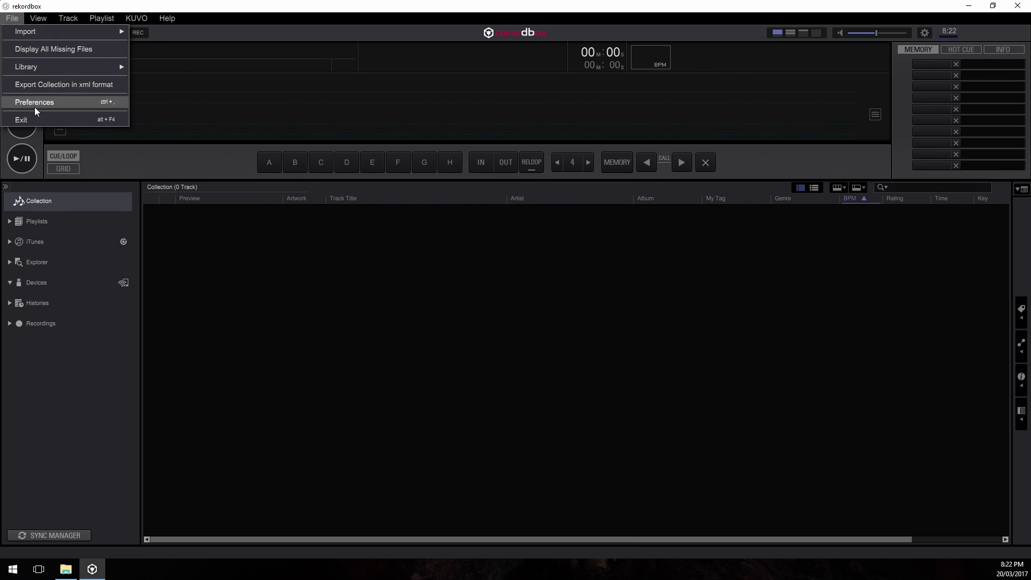
left_click(36, 108)
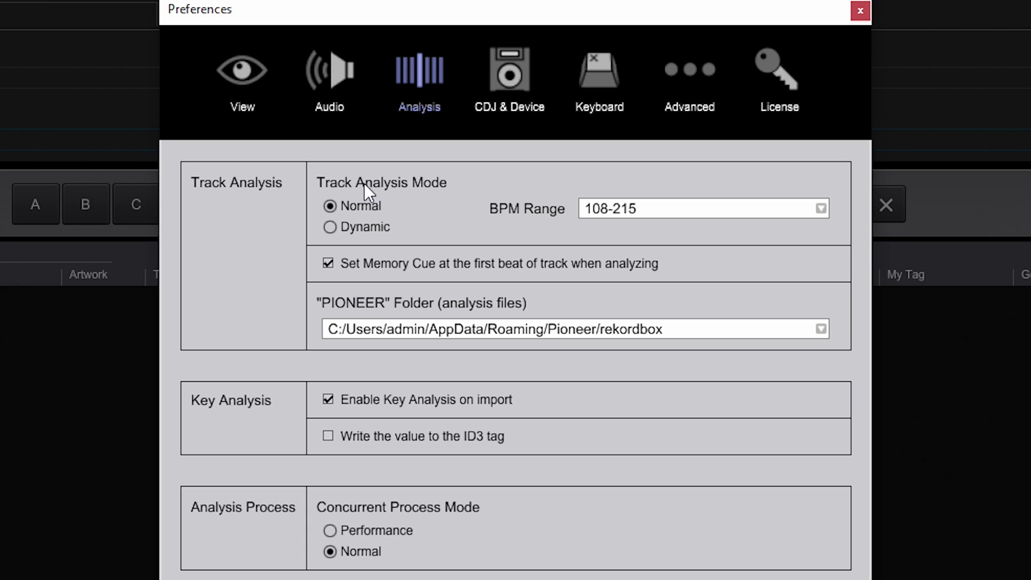
left_click(373, 233)
left_click(594, 208)
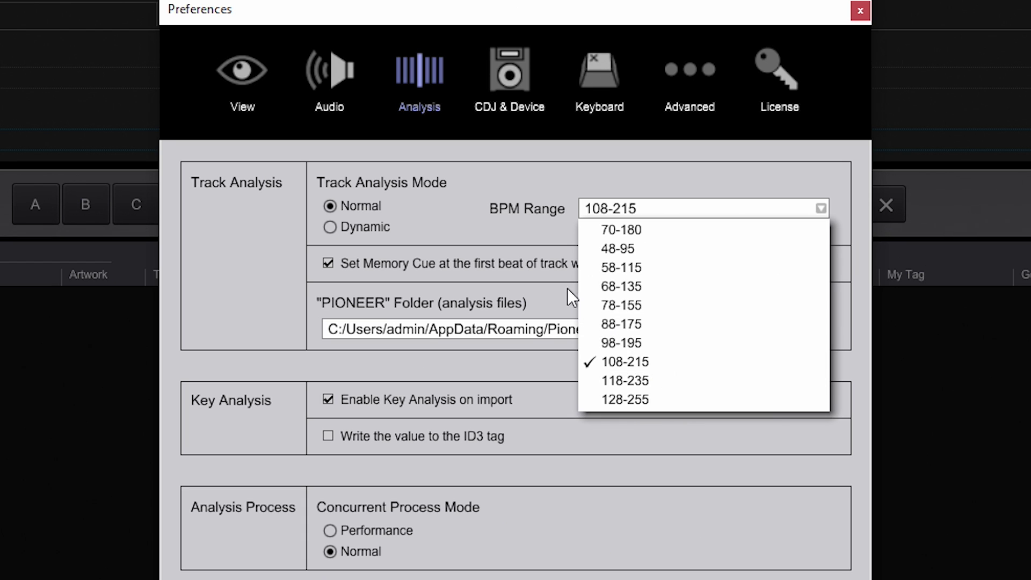
left_click(644, 364)
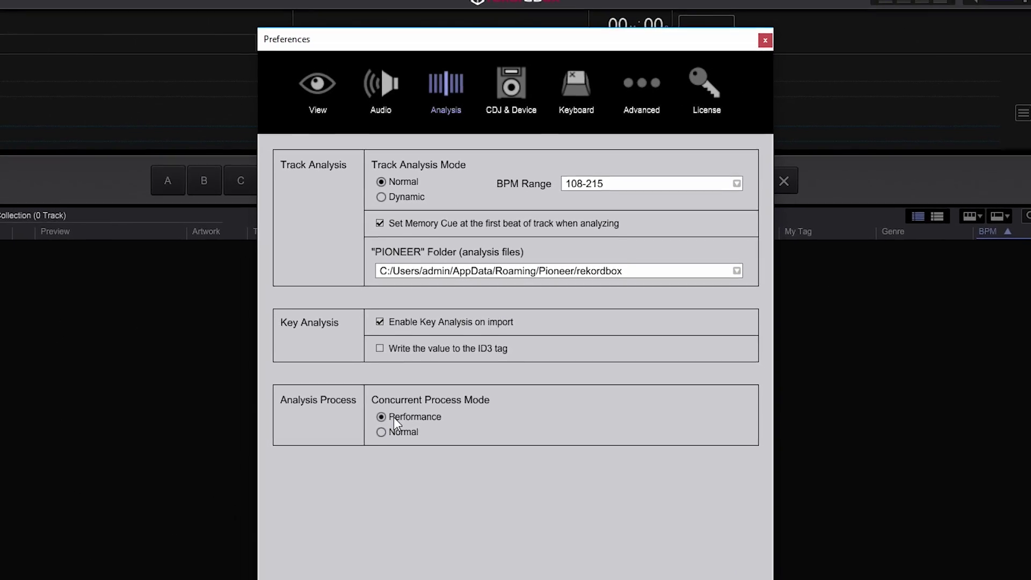
left_click(692, 63)
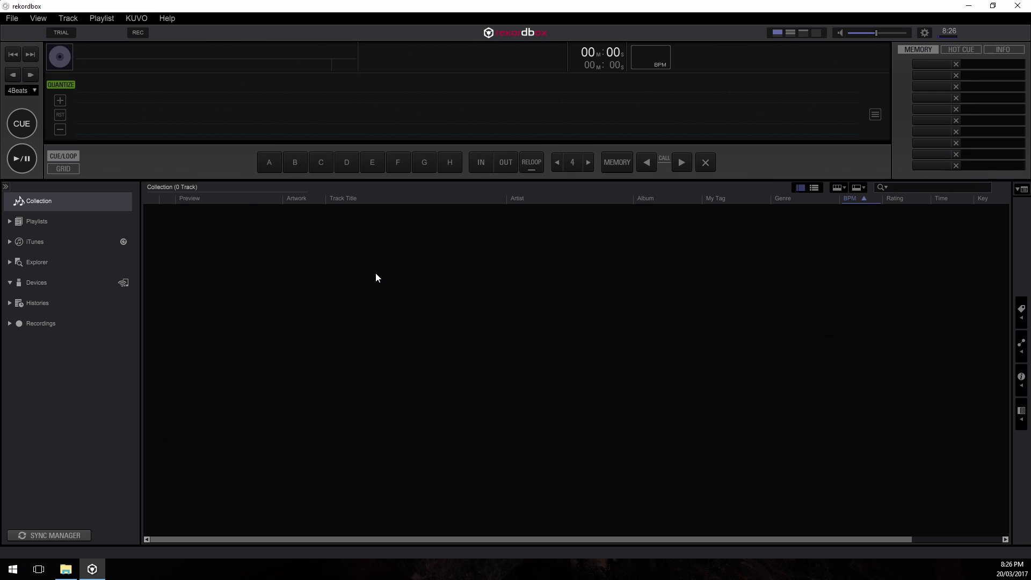
Import the Rekordbox Collection folder from New Volume (D:) into the collection
left_click(17, 18)
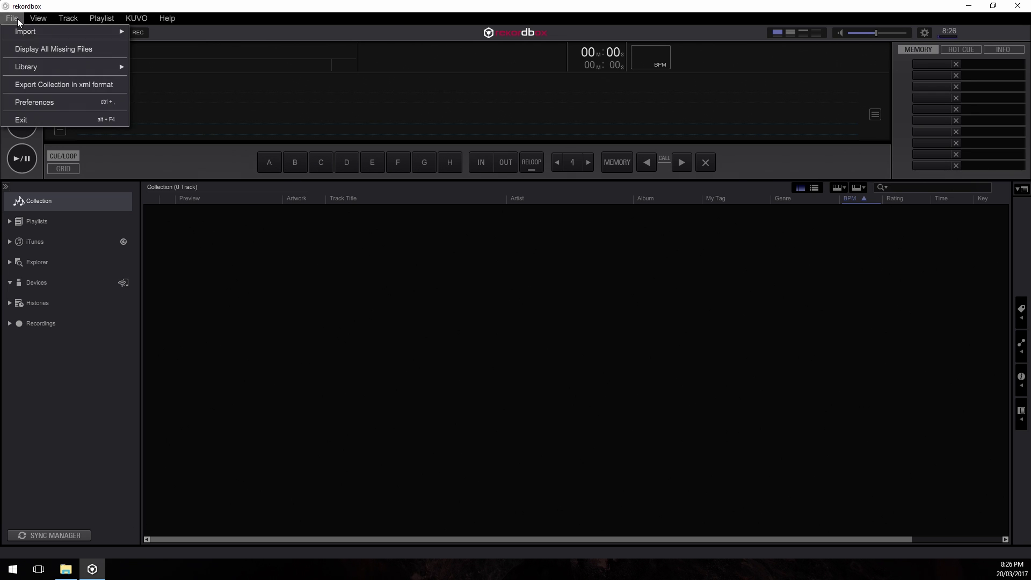
mouse_move(19, 32)
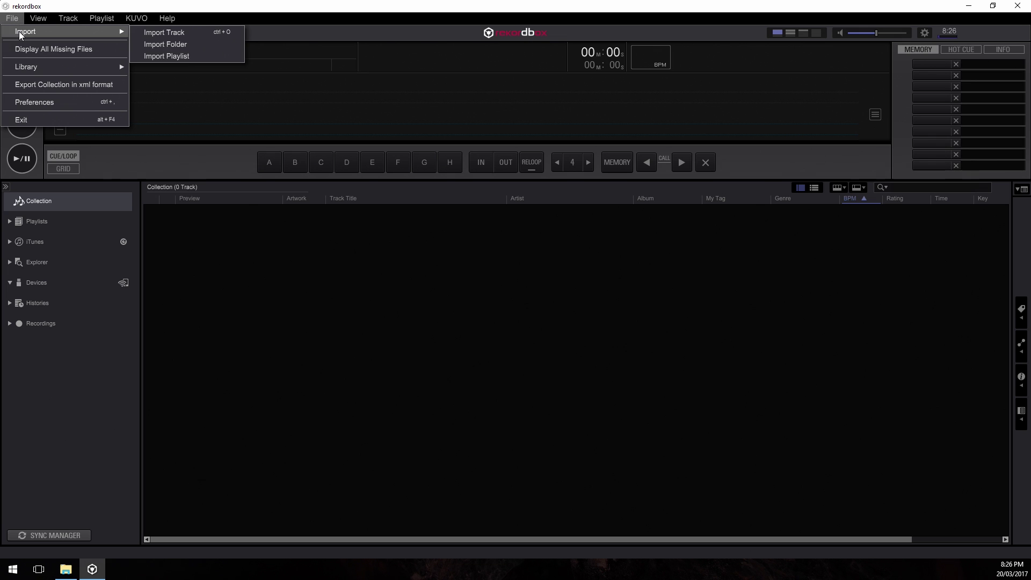
left_click(169, 44)
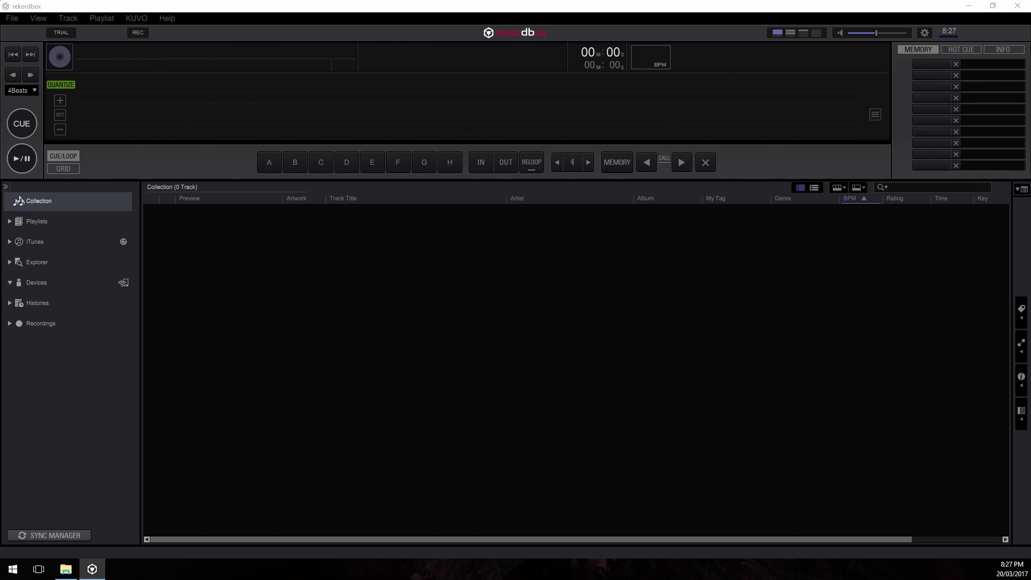
scroll(616, 329, "down", 2)
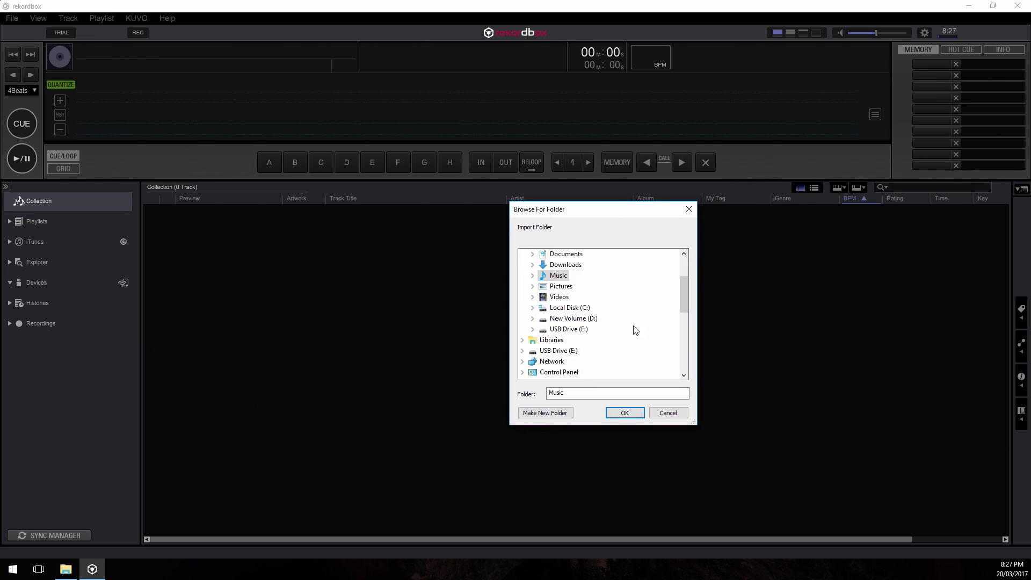
left_click(572, 321)
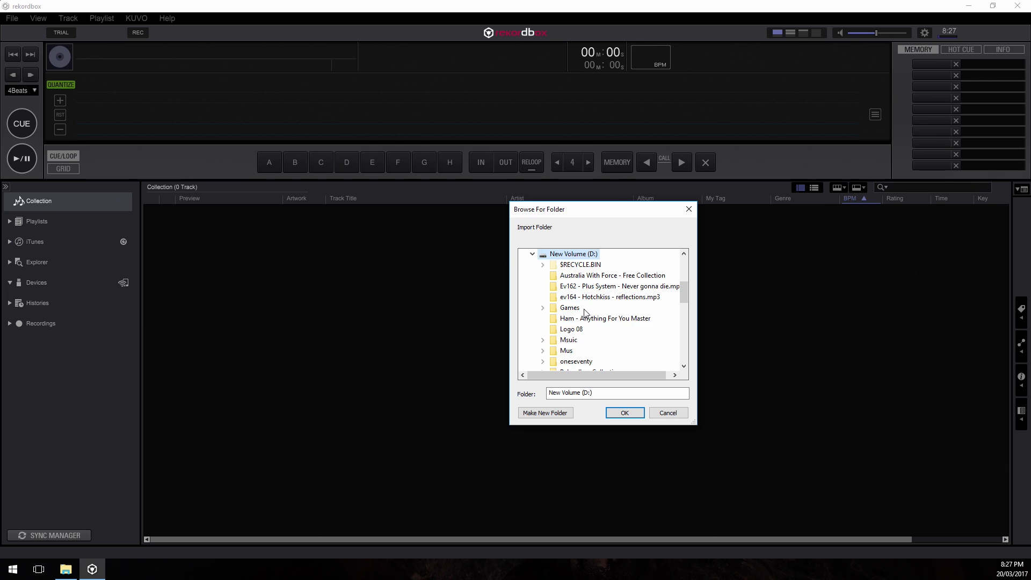
scroll(586, 322, "down", 1)
left_click(590, 340)
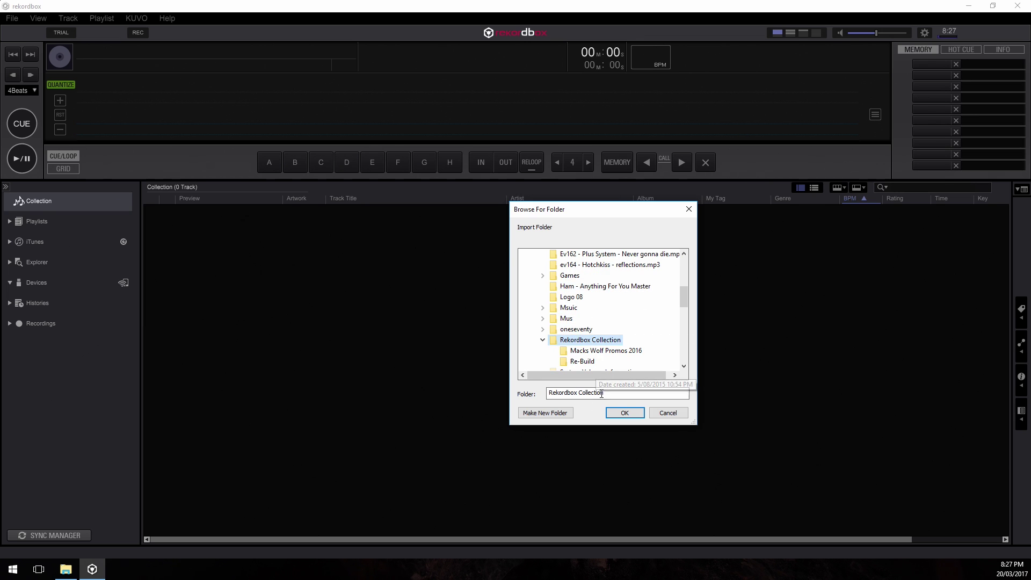
left_click(623, 412)
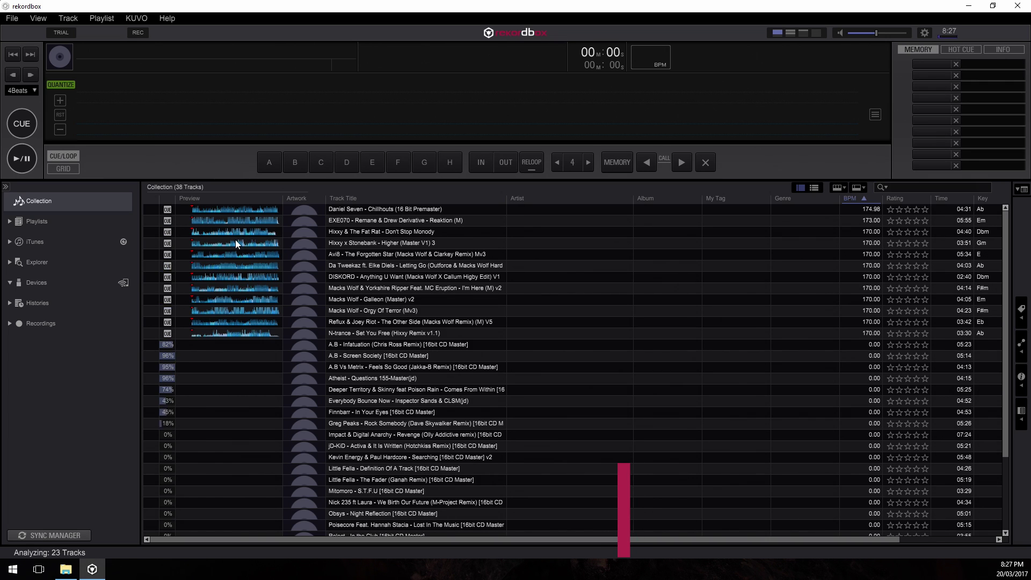
left_click(419, 265)
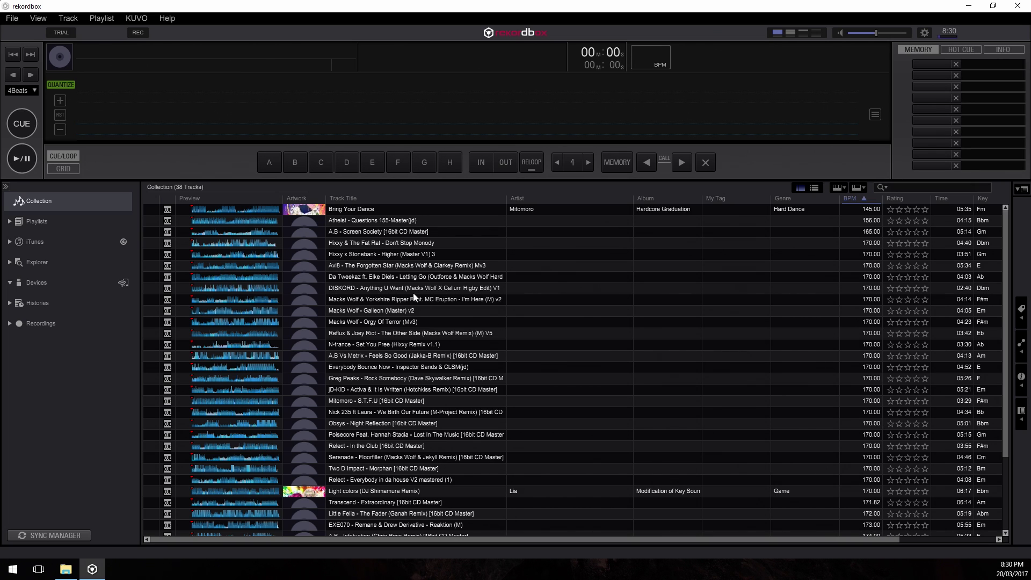
In File Explorer, paste Ham - Anything For You Master.wav from the root of New Volume (D:) into the Rekordbox Collection folder
left_click(66, 570)
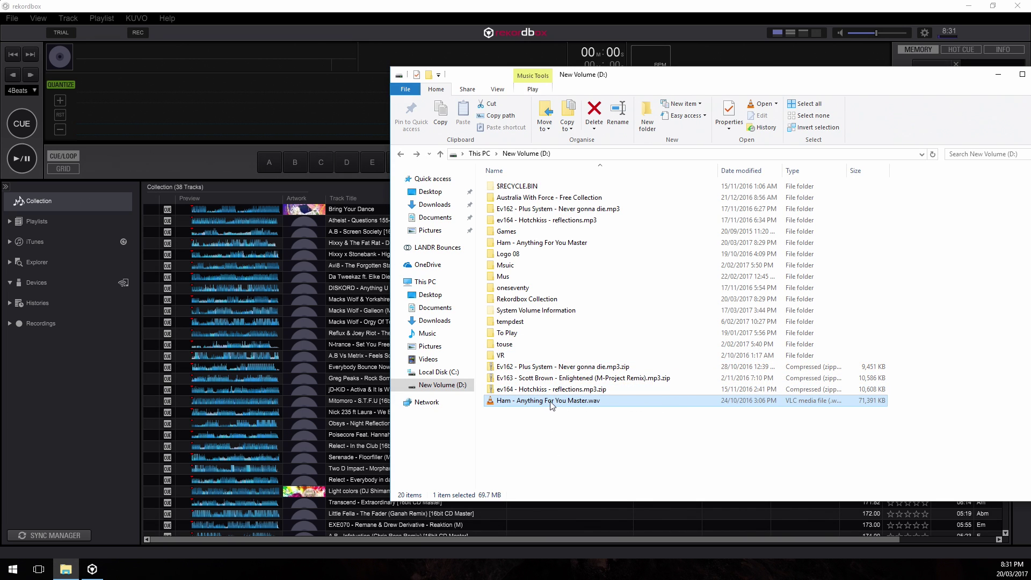
double_click(550, 302)
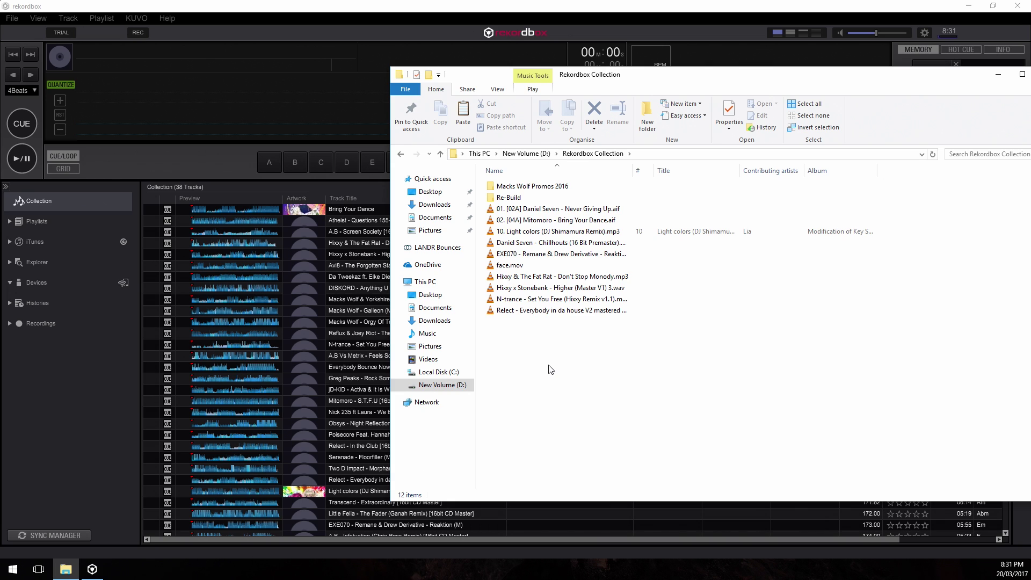
key("ctrl+v")
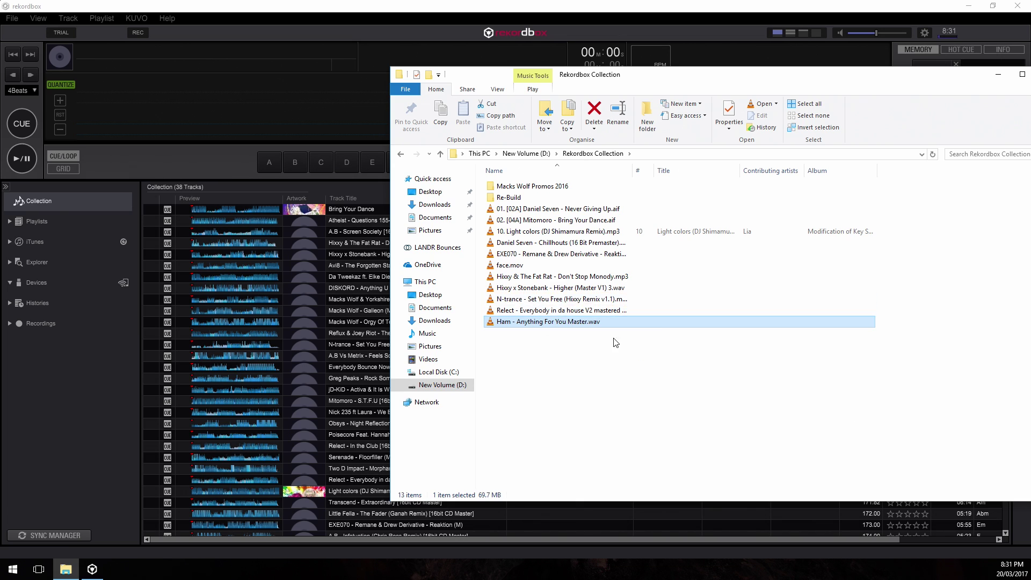
Import Ham - Anything For You Master.wav from the folder window into the rekordbox collection and select the new track
left_click_drag(560, 322, 344, 312)
left_click_drag(236, 314, 563, 325)
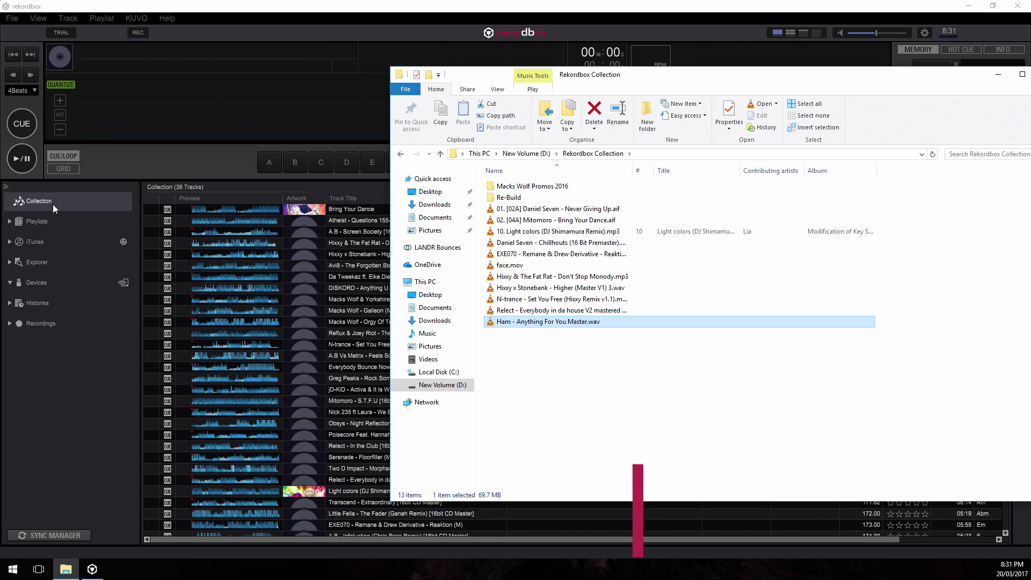
left_click_drag(564, 323, 321, 336)
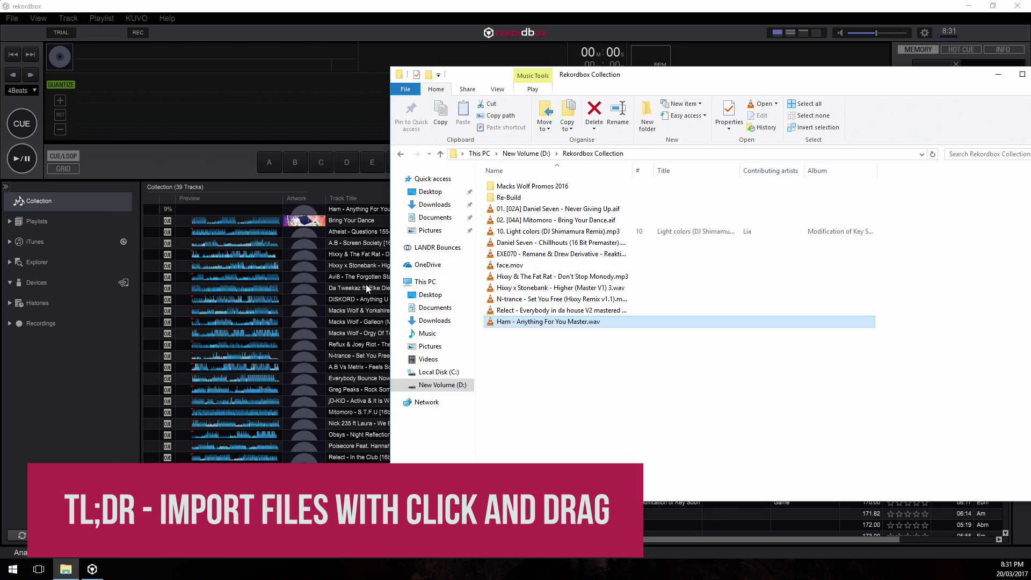
left_click(347, 213)
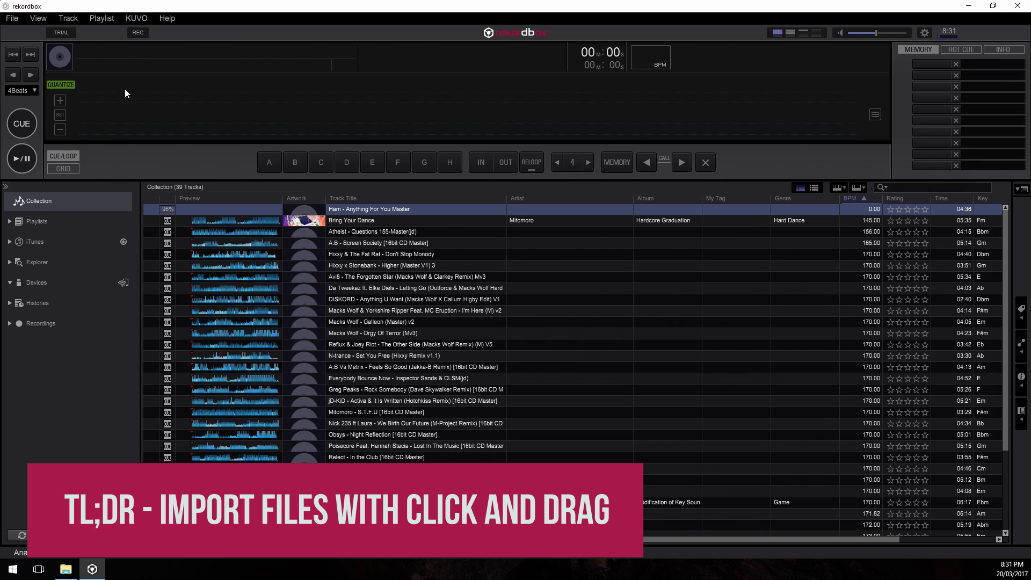
Open the file chooser for importing a single track
left_click(12, 18)
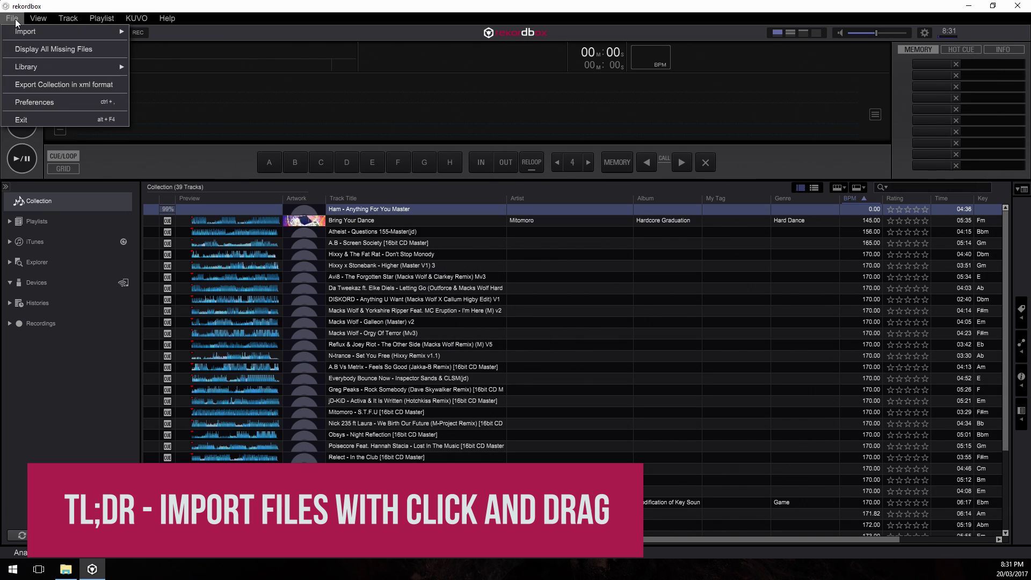
mouse_move(19, 32)
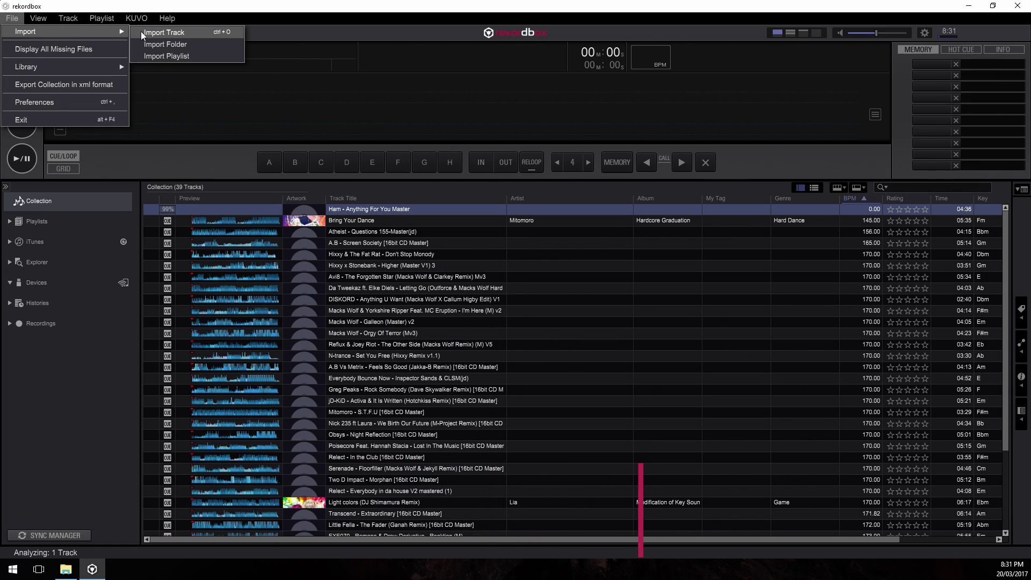
left_click(179, 32)
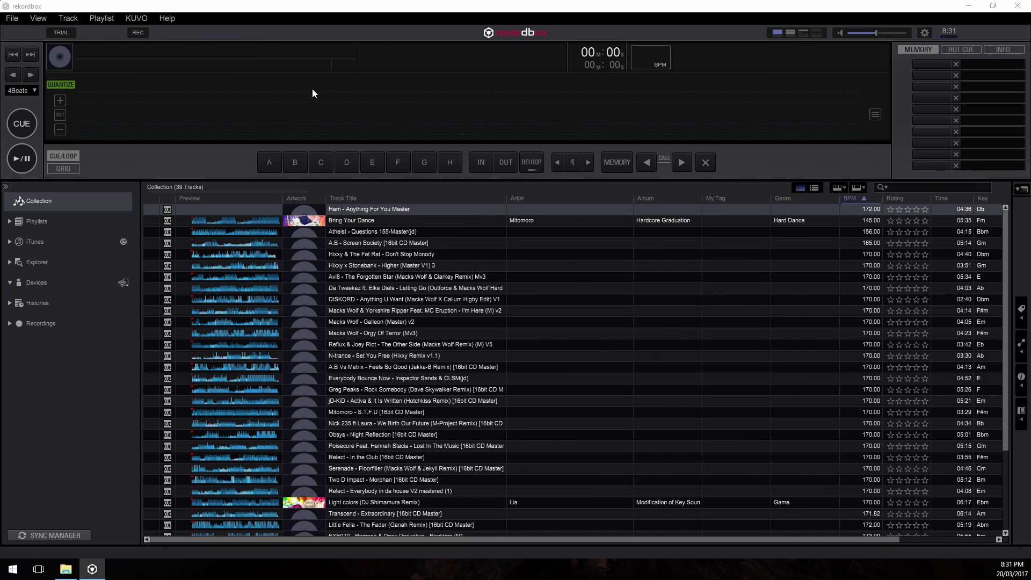
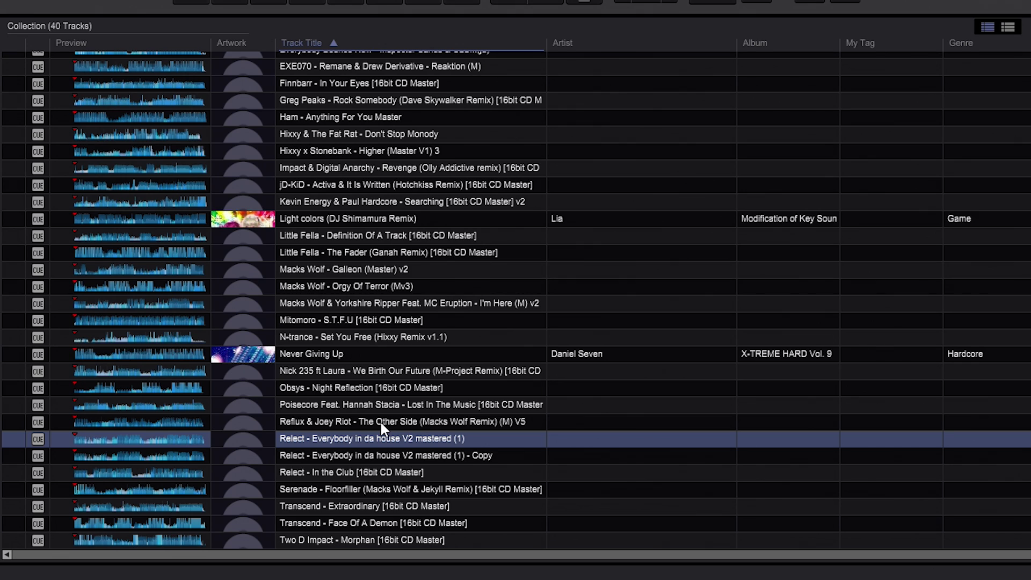
Compare the file Hixxy x Stonebank - Higher (Master V1) 3.wav in the Rekordbox Collection folder with its entry in the track list
key("alt+Tab")
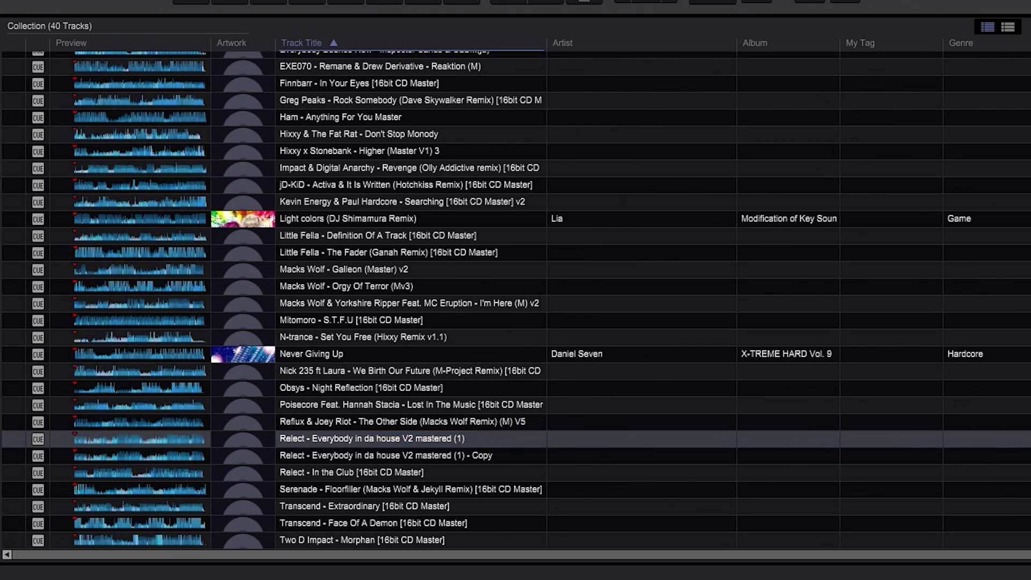
left_click(658, 292)
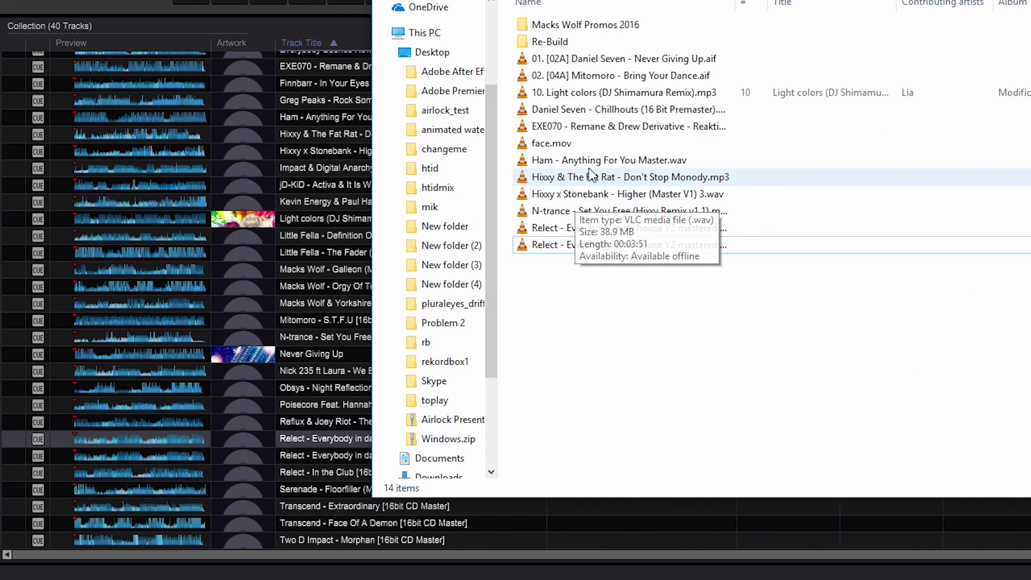
left_click(567, 195)
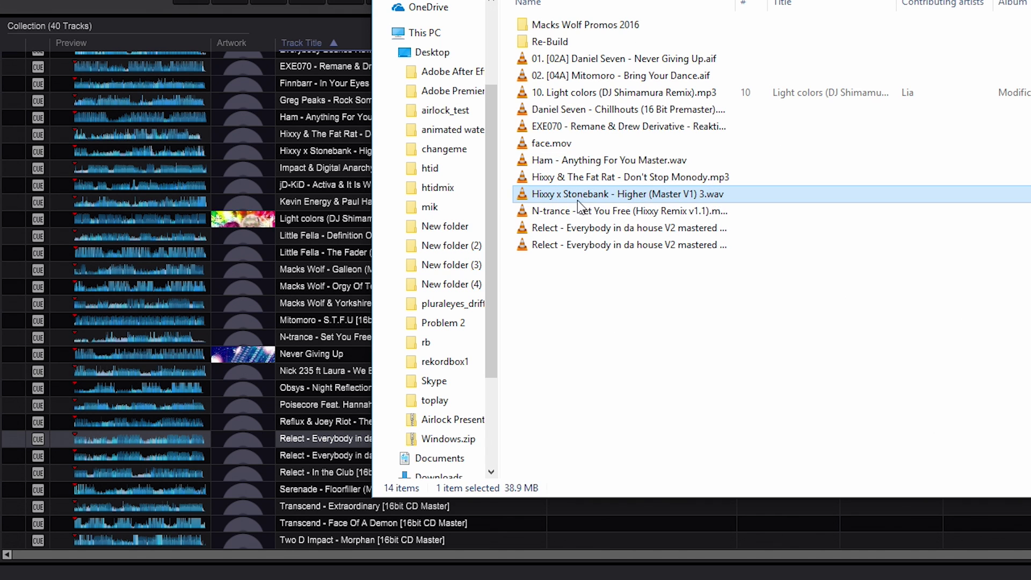
left_click(314, 268)
scroll(333, 242, "up", 1)
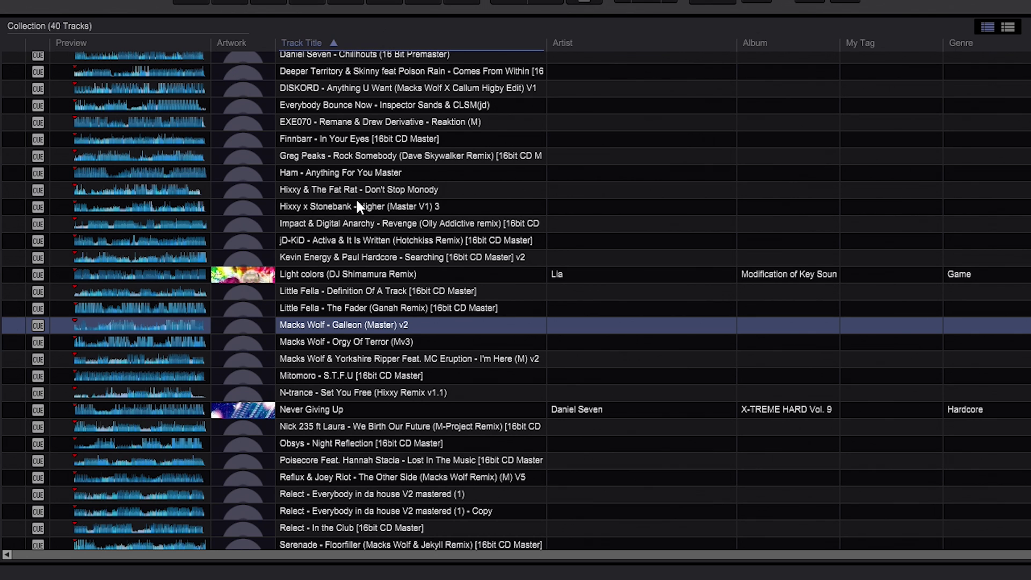
left_click(381, 205)
Try to import Hixxy x Stonebank - Higher (Master V1) 3.wav from File Explorer into the collection a second time
key("alt+Tab")
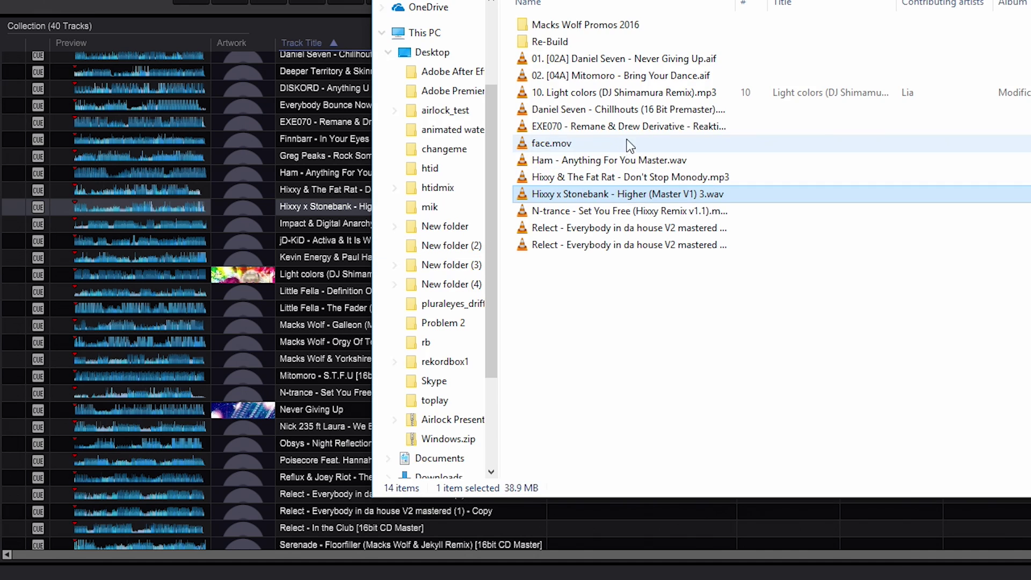
left_click_drag(541, 196, 234, 202)
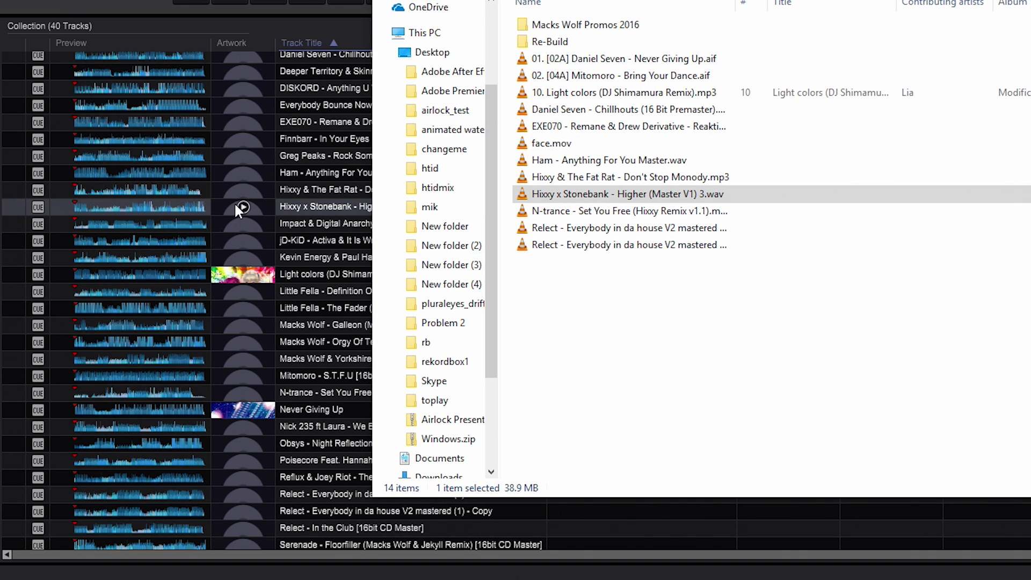
Locate the Hixxy x Stonebank - Higher (Master V1) 3 entry in the collection's track list
left_click(323, 206)
scroll(408, 258, "down", 1)
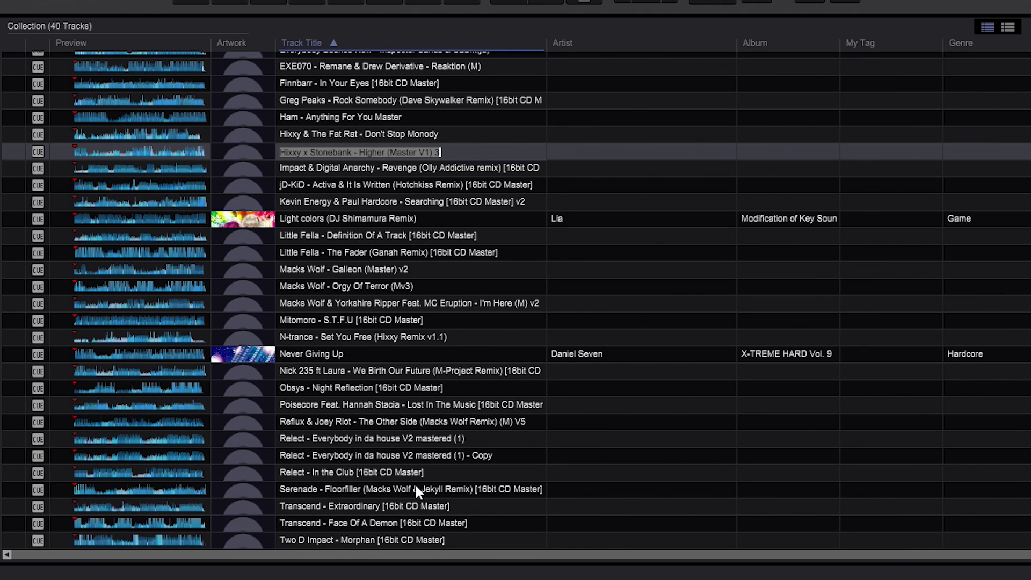
left_click(412, 422)
left_click(432, 152)
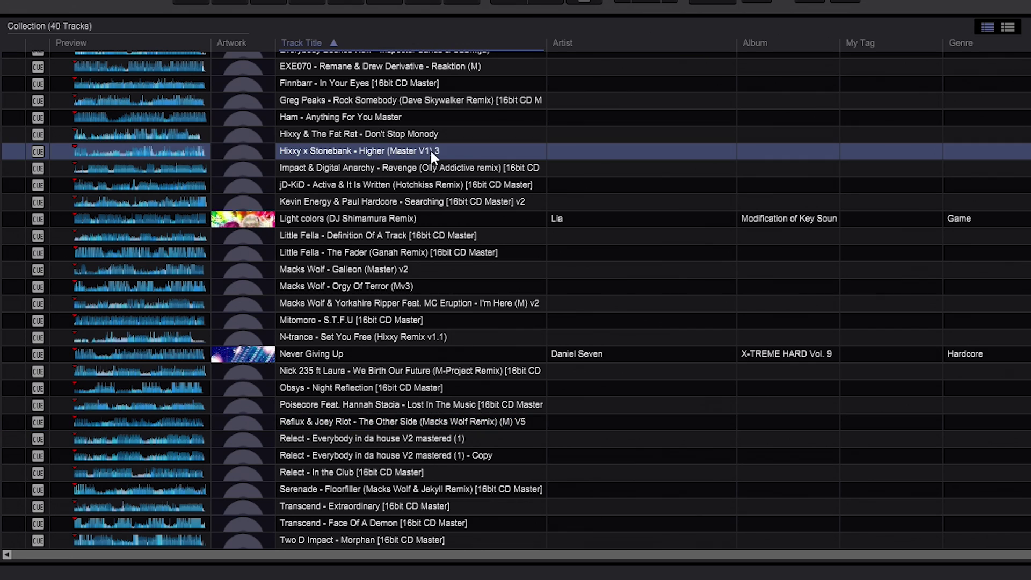
Duplicate Hixxy x Stonebank - Higher (Master V1) 3.wav in File Explorer and import the copy into the rekordbox collection
key("alt+Tab")
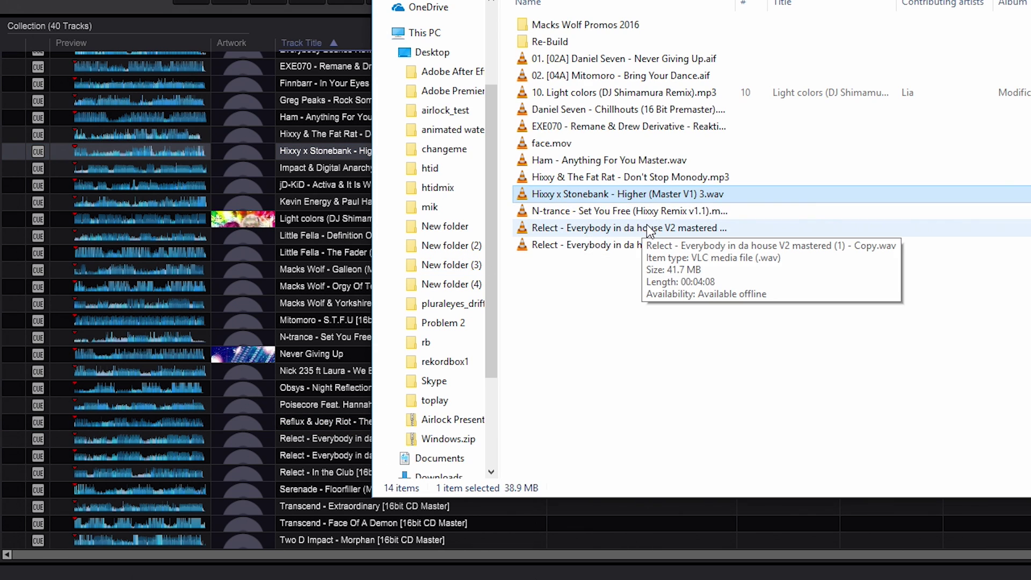
key("ctrl+v")
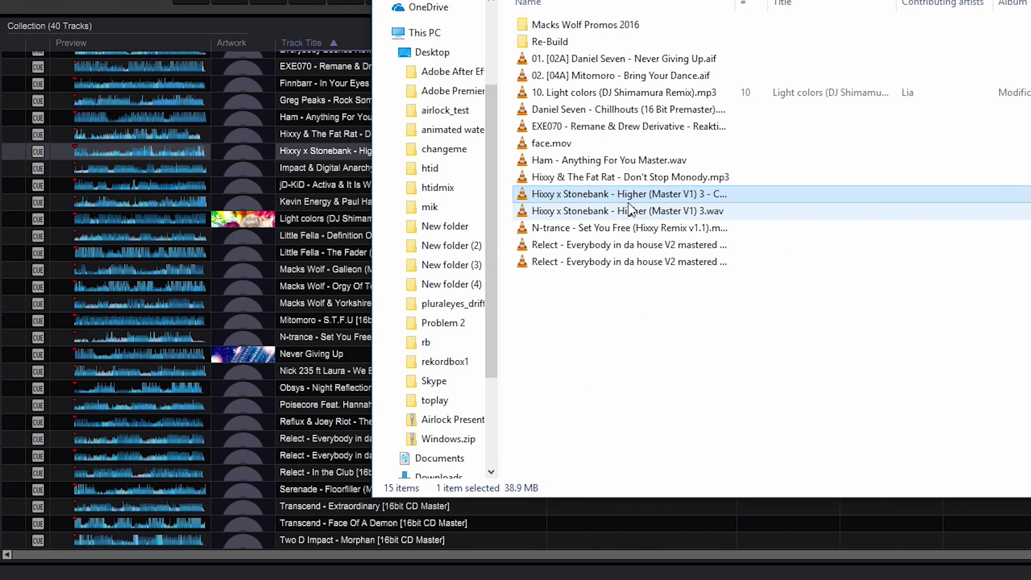
left_click_drag(602, 194, 317, 311)
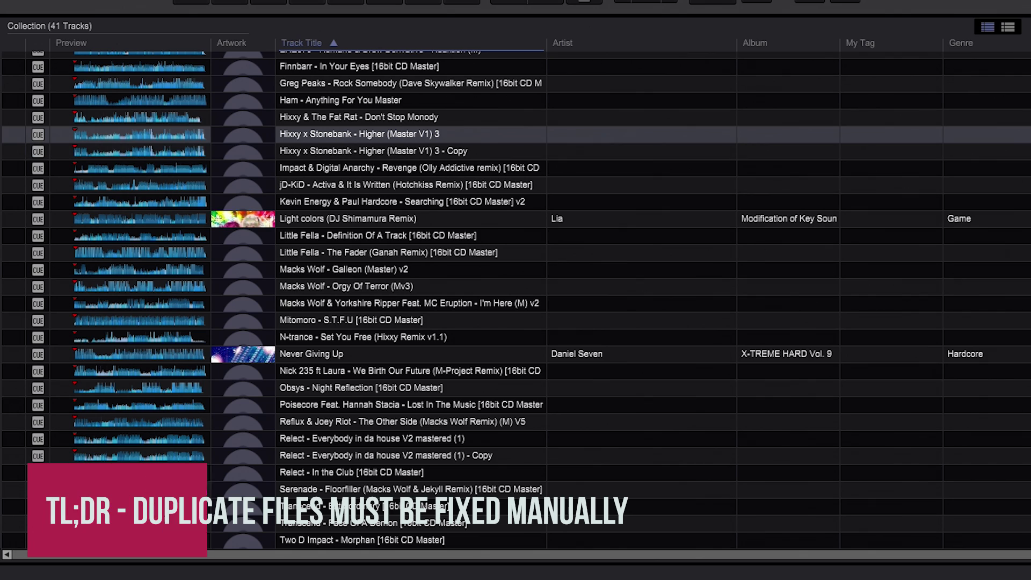
Remove the Hixxy x Stonebank - Higher and Relect - Everybody in da house tracks ending in "- Copy" from the collection
key("alt+Tab")
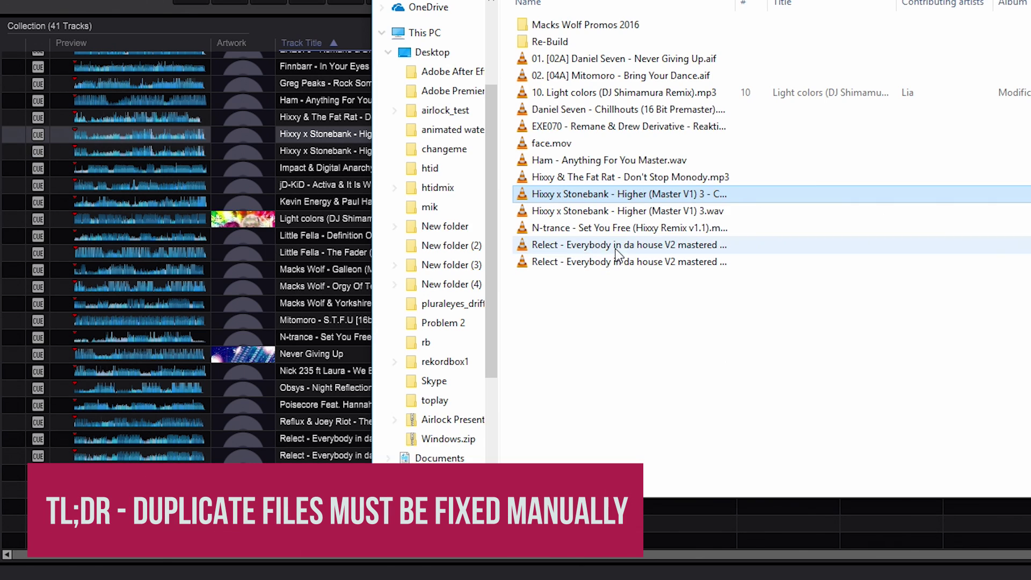
left_click(369, 151)
right_click(377, 151)
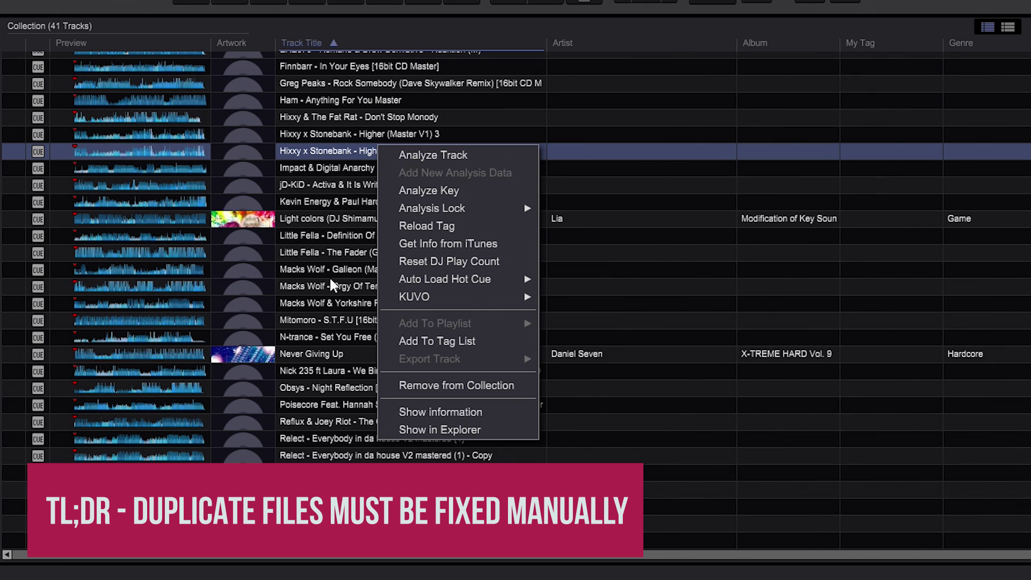
left_click(338, 262)
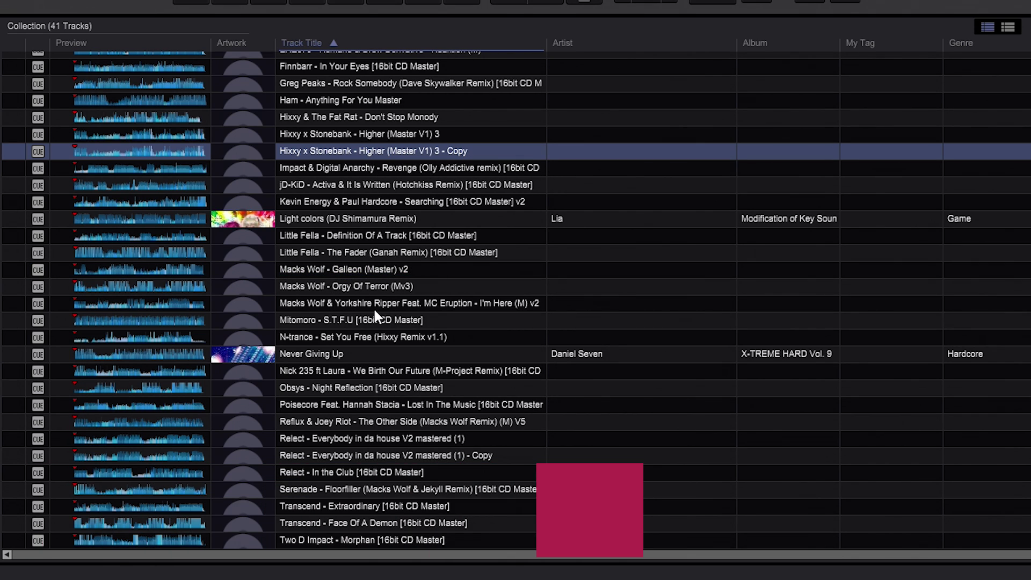
left_click(374, 454, "ctrl")
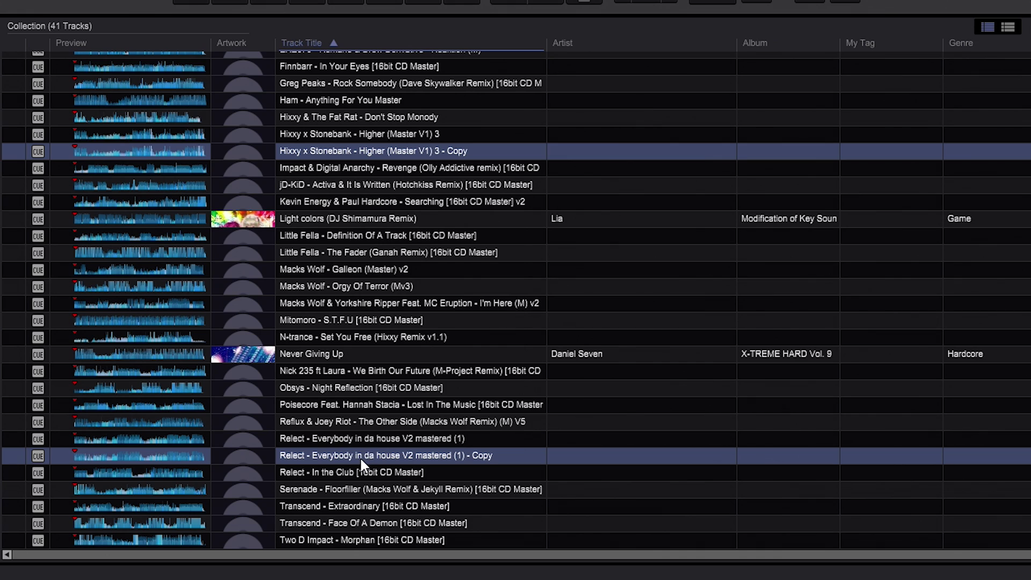
right_click(360, 456)
left_click(422, 422)
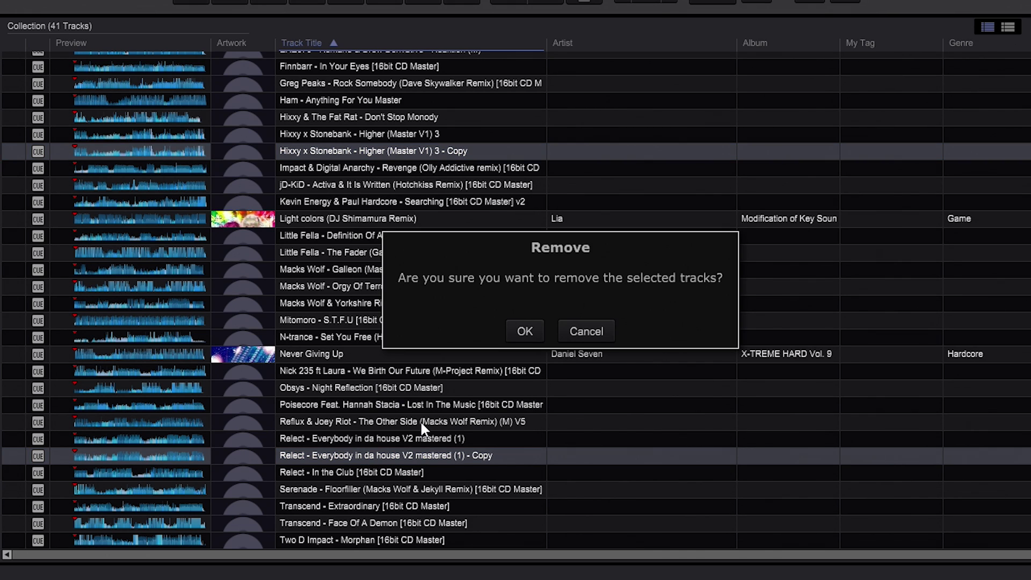
left_click(513, 329)
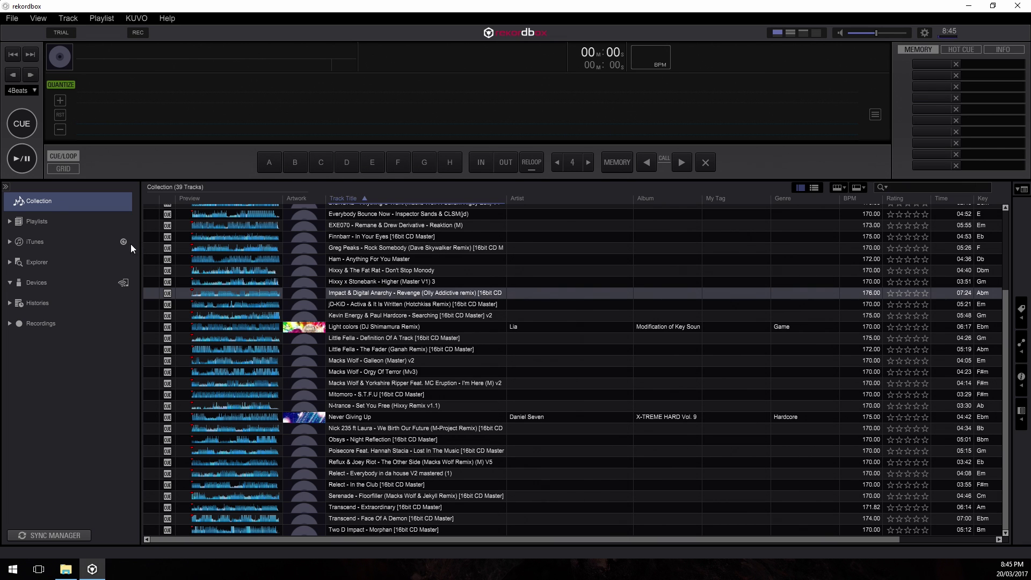
Create a new playlist named Rocket Science
left_click(67, 225)
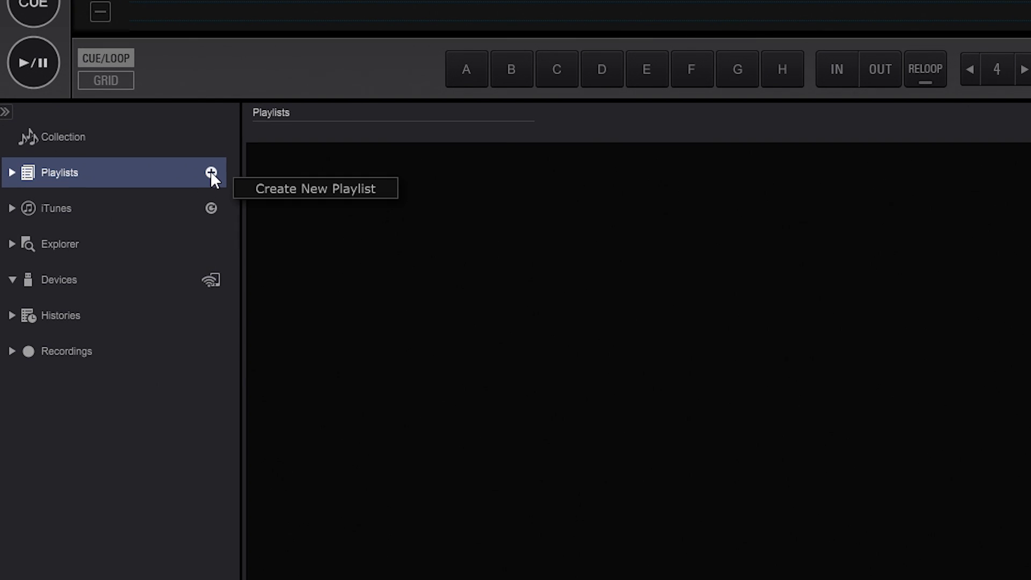
left_click(211, 172)
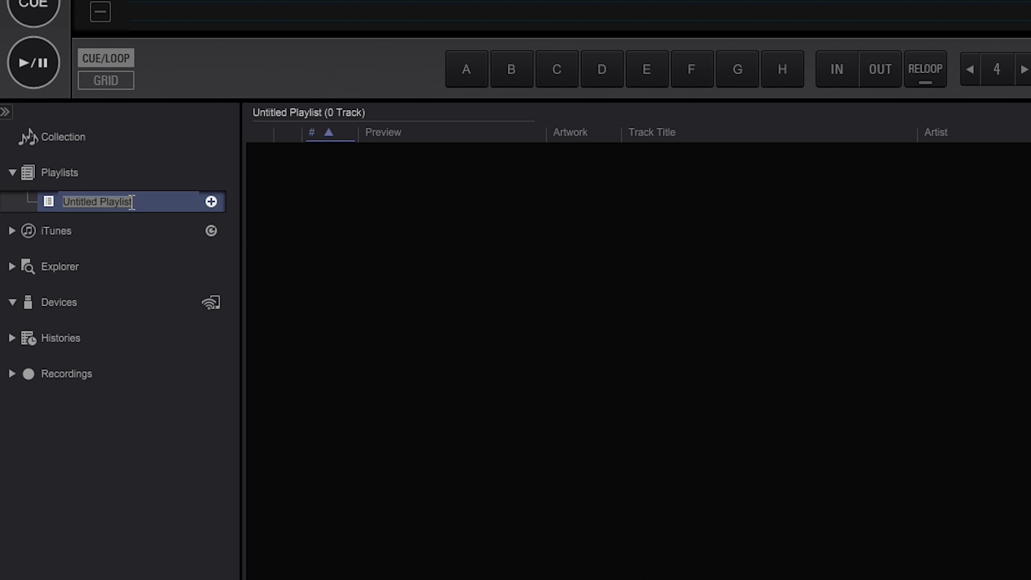
type("Rocket Science")
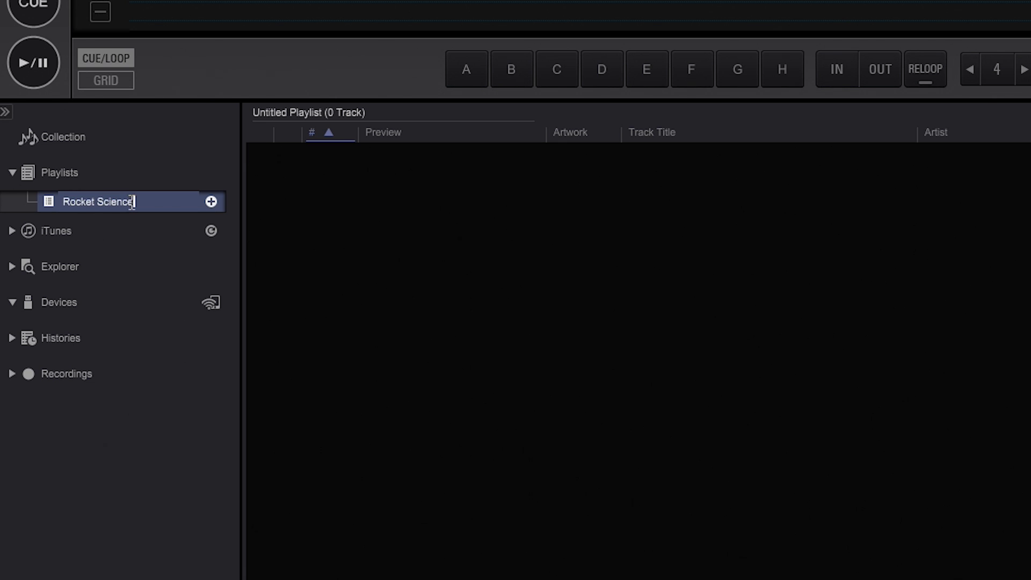
key("Return")
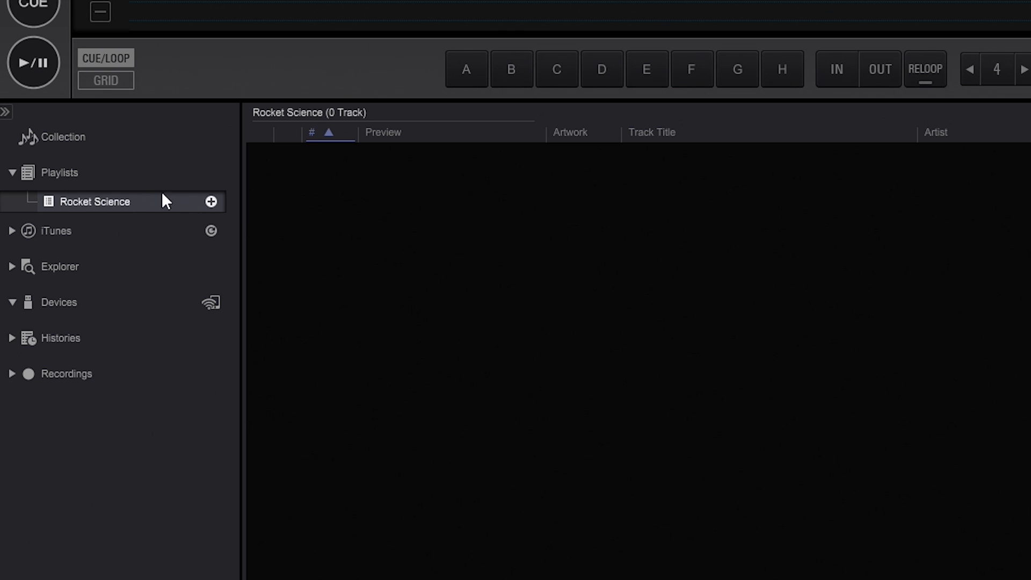
Create another playlist named One Seventy alongside Rocket Science
left_click(209, 202)
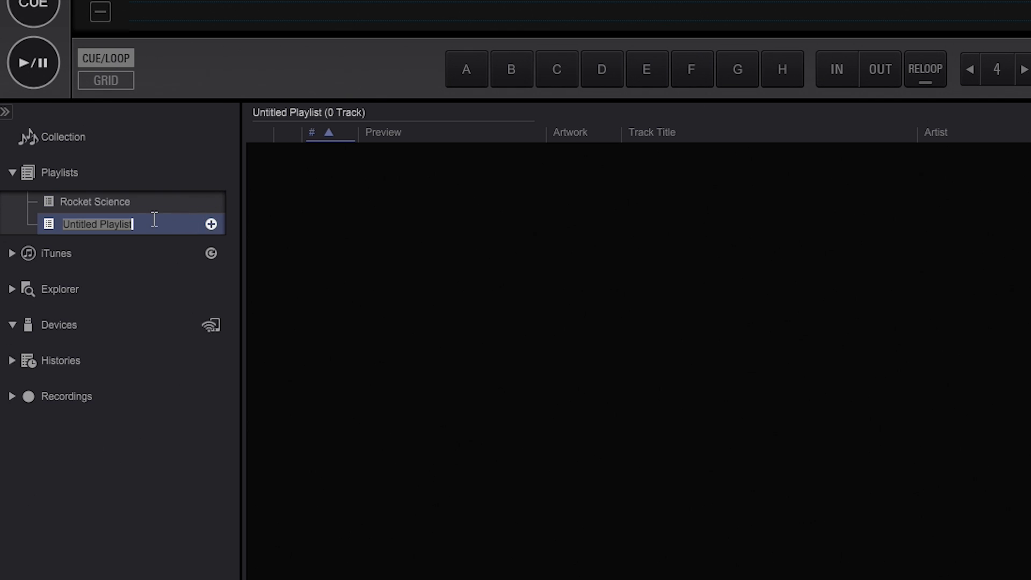
type("One Seventy")
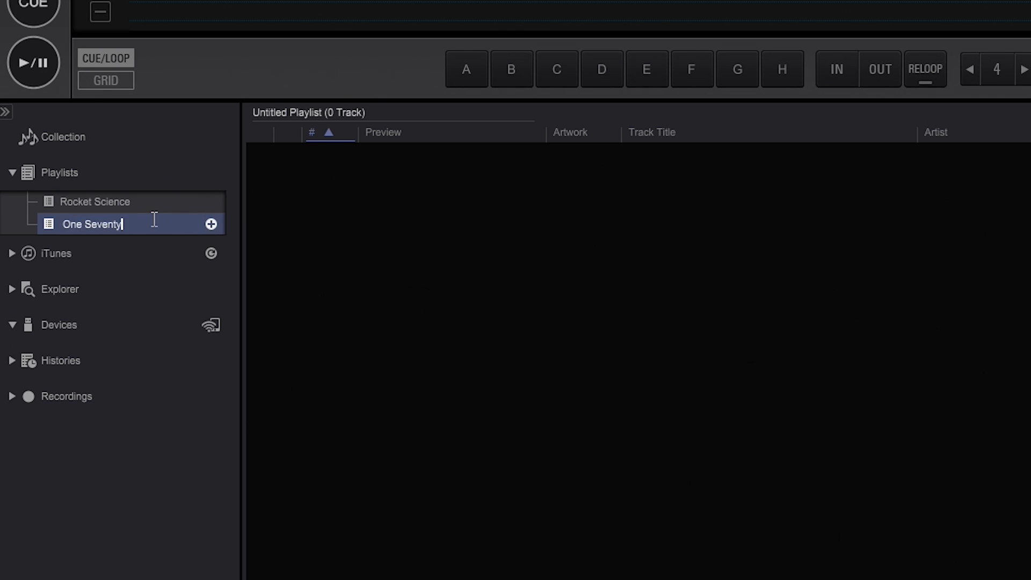
key("Return")
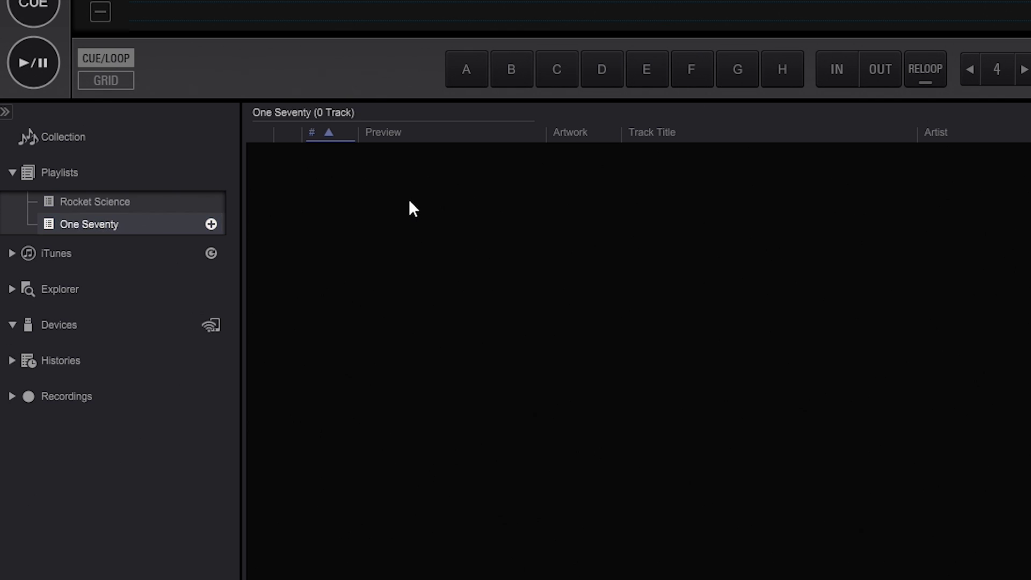
Create a third playlist named Hardcore Till I Die and view each of the three playlists in turn
left_click(211, 223)
type("Har")
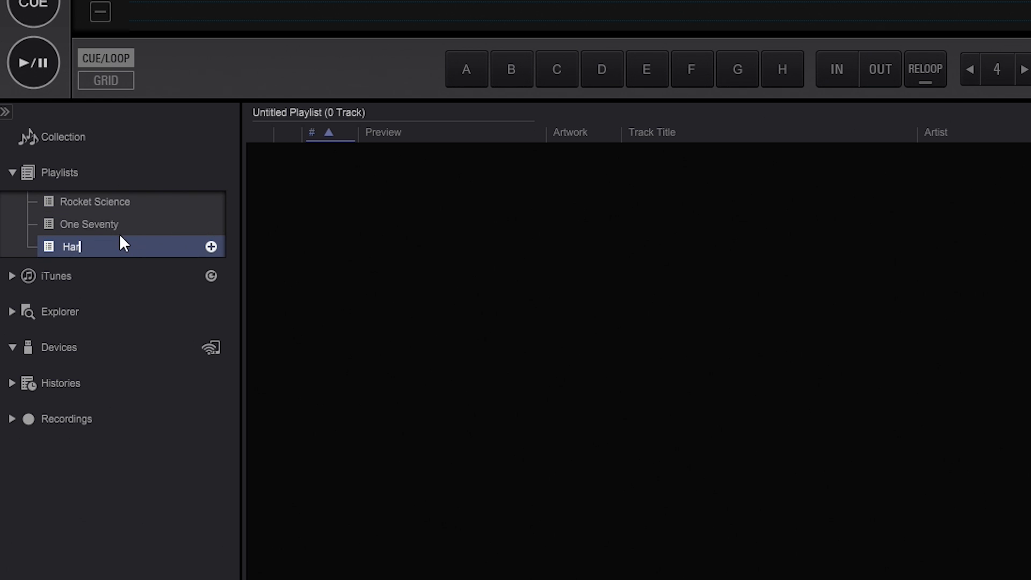
type("dcore Till I Die")
key("Return")
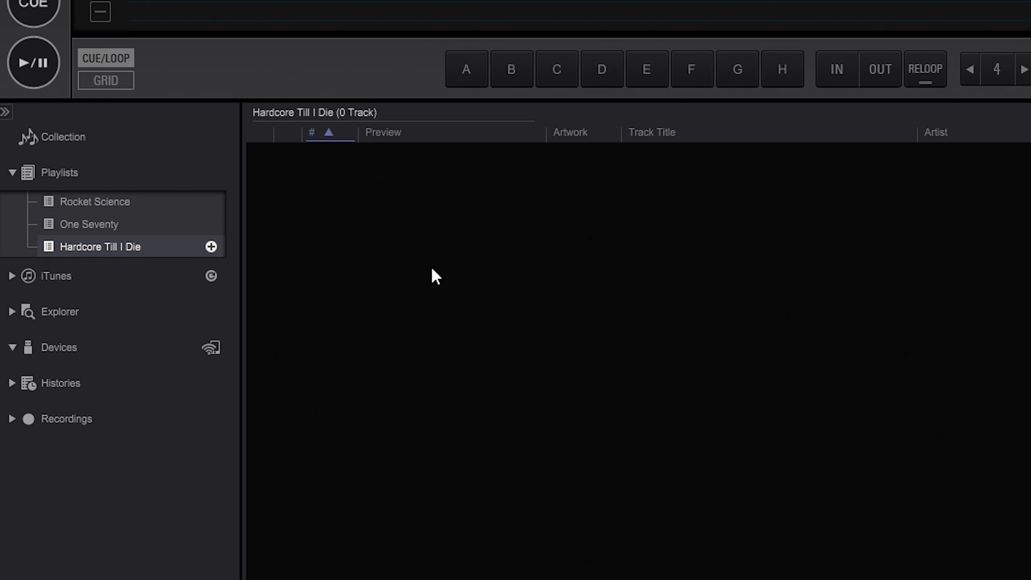
left_click(106, 210)
left_click(96, 222)
left_click(95, 246)
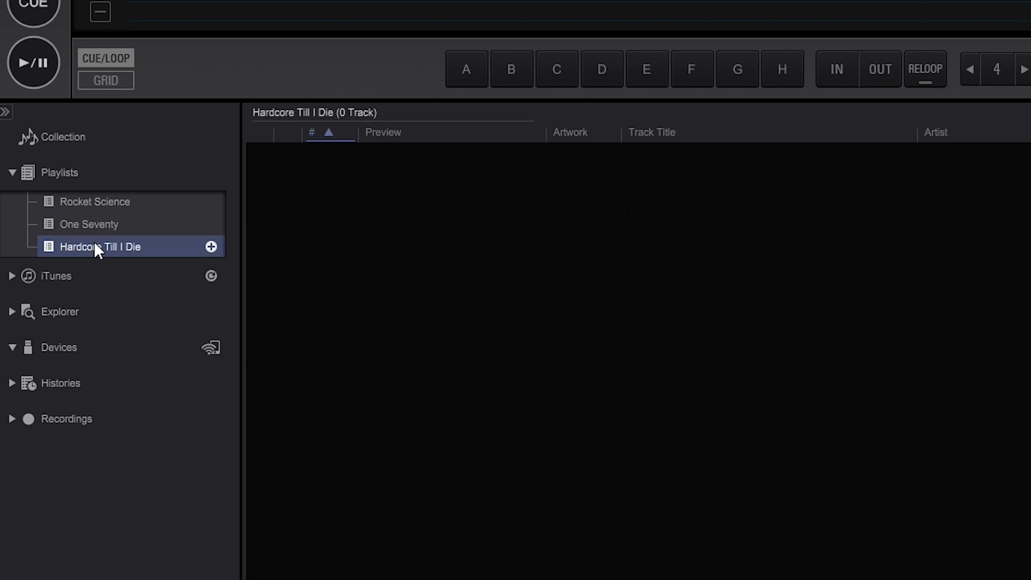
Add Finnbarr - In Your Eyes [16bit CD Master] from the collection to the Rocket Science playlist
left_click(65, 141)
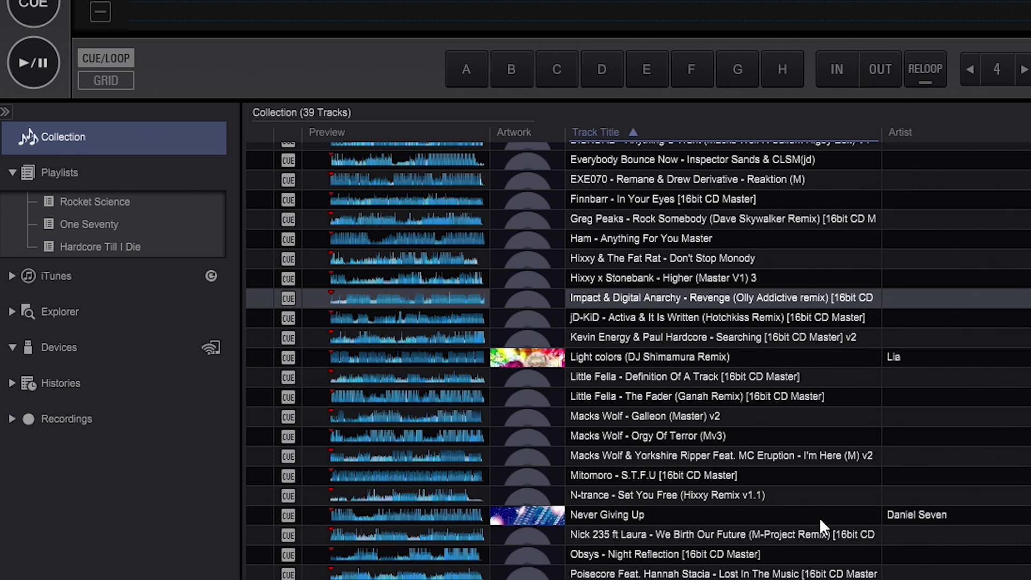
scroll(824, 520, "up", 3)
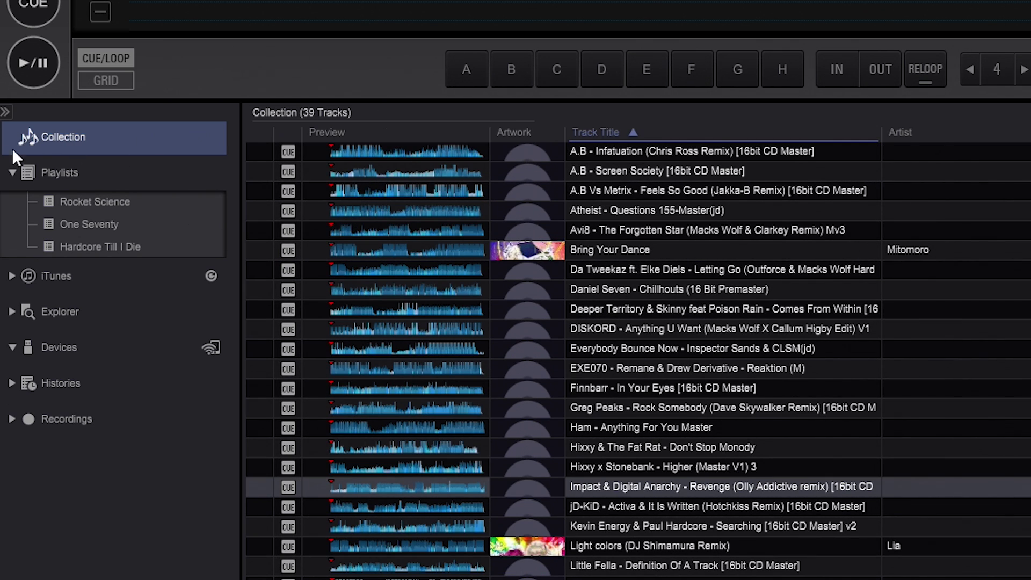
left_click(671, 346)
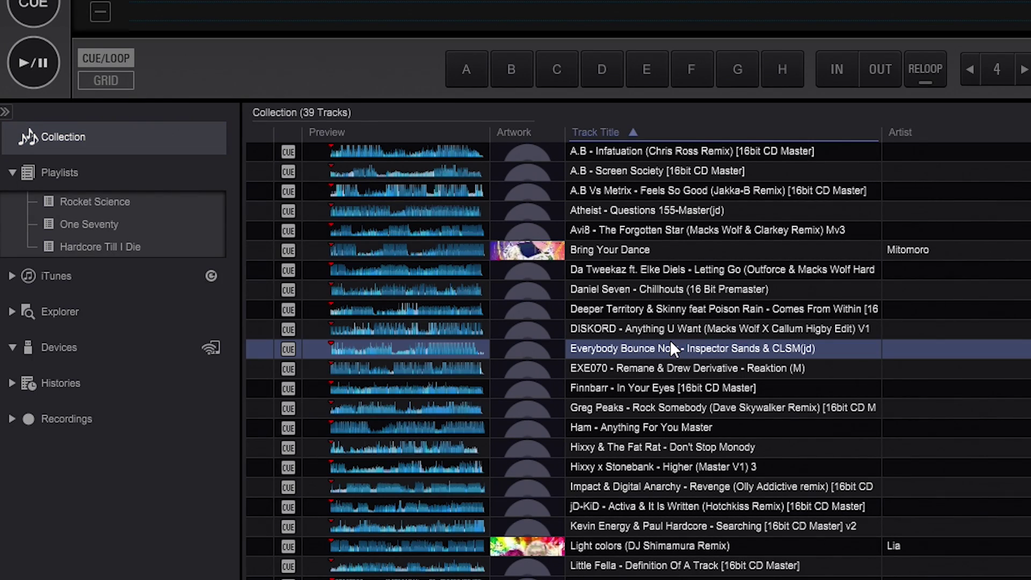
left_click(647, 383)
right_click(649, 385)
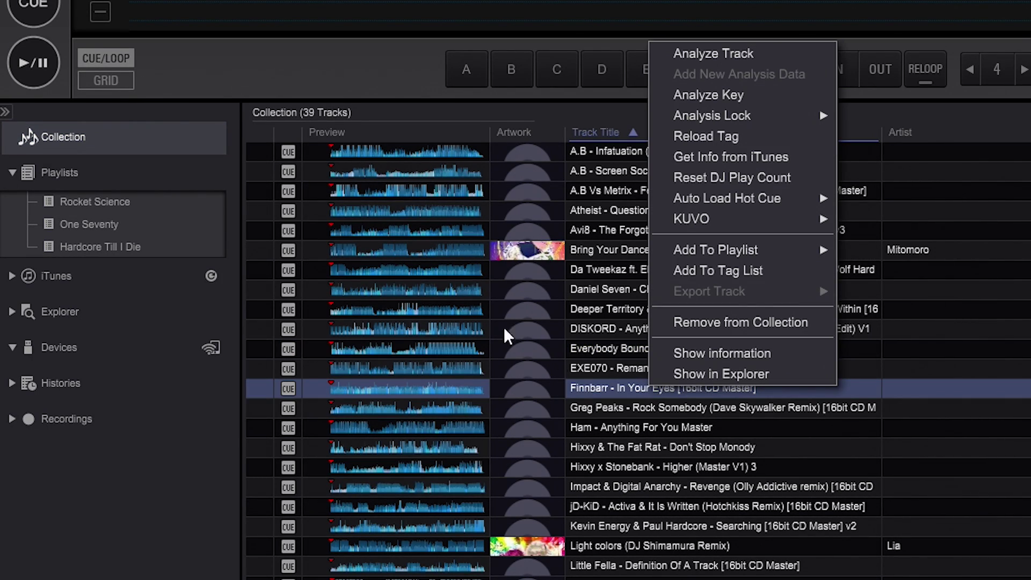
left_click_drag(622, 387, 109, 201)
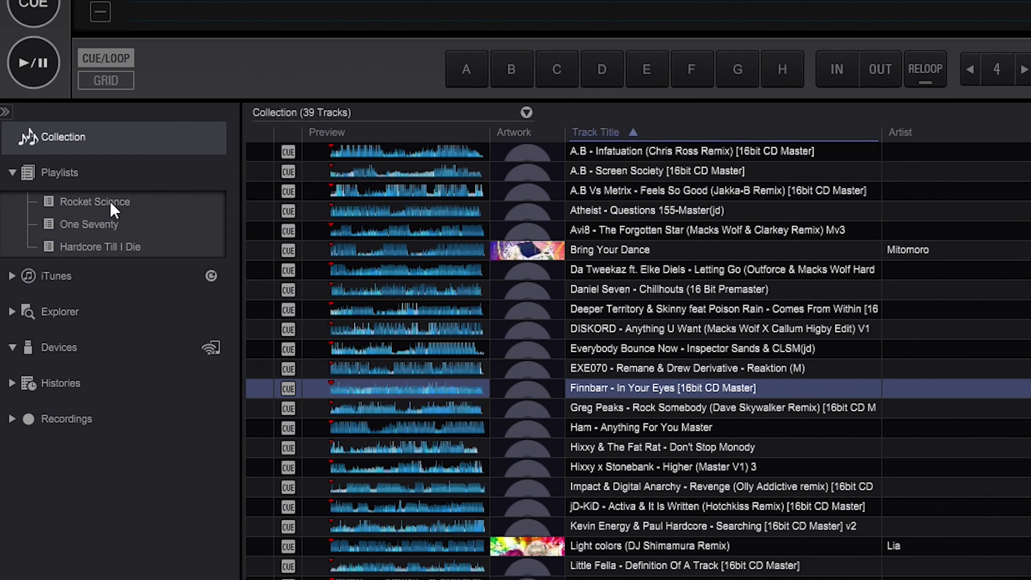
Add the three consecutive tracks from Hixxy & The Fat Rat - Don't Stop Monody to Impact & Digital Anarchy - Revenge to the One Seventy playlist
left_click(632, 452)
left_click(626, 486, "shift")
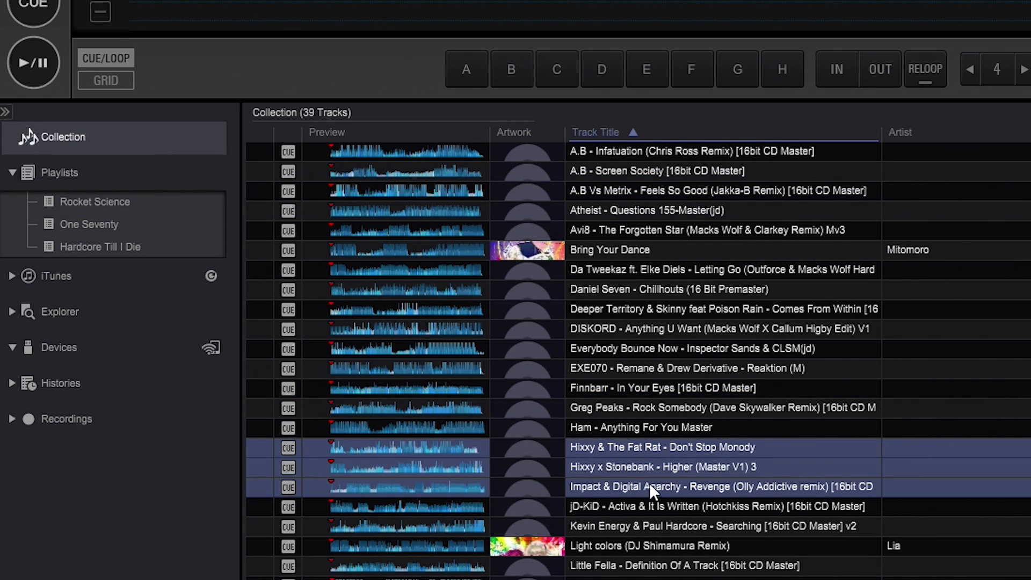
left_click_drag(649, 482, 112, 223)
Add the four tracks from Little Fella - The Fader to Macks Wolf & Yorkshire Ripper - I'm Here to the Hardcore Till I Die playlist
scroll(735, 429, "down", 3)
left_click(624, 454)
left_click(626, 516, "shift")
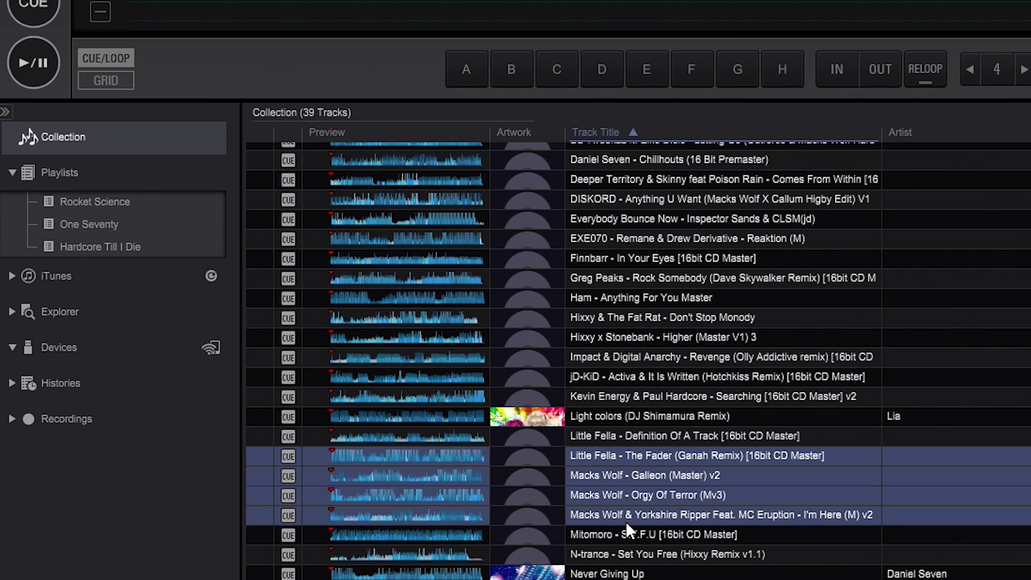
left_click_drag(624, 502, 124, 246)
Add Never Giving Up to the Rocket Science playlist and review the contents of all three playlists
left_click_drag(668, 577, 91, 198)
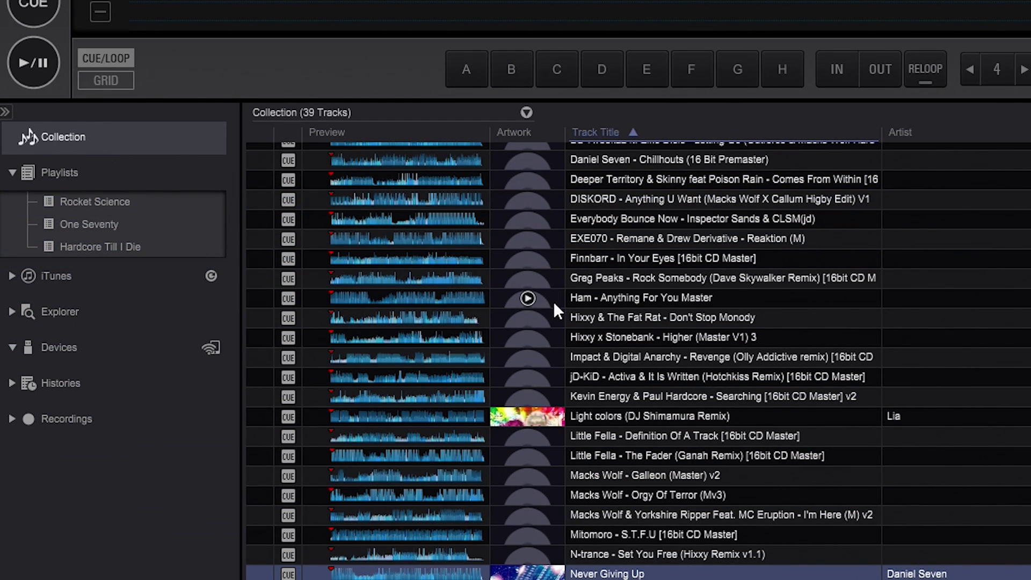
left_click(120, 205)
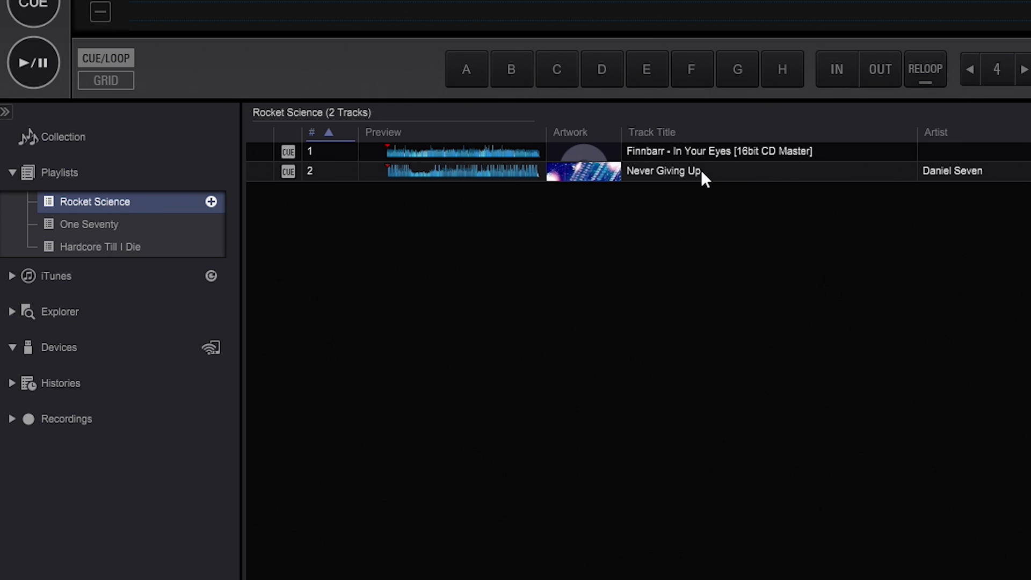
left_click(141, 228)
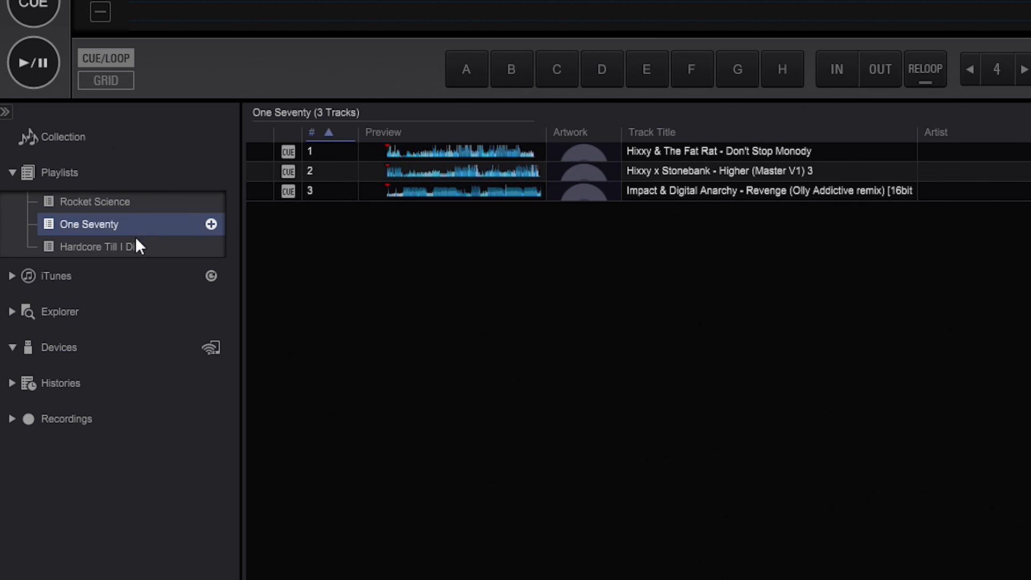
left_click(131, 255)
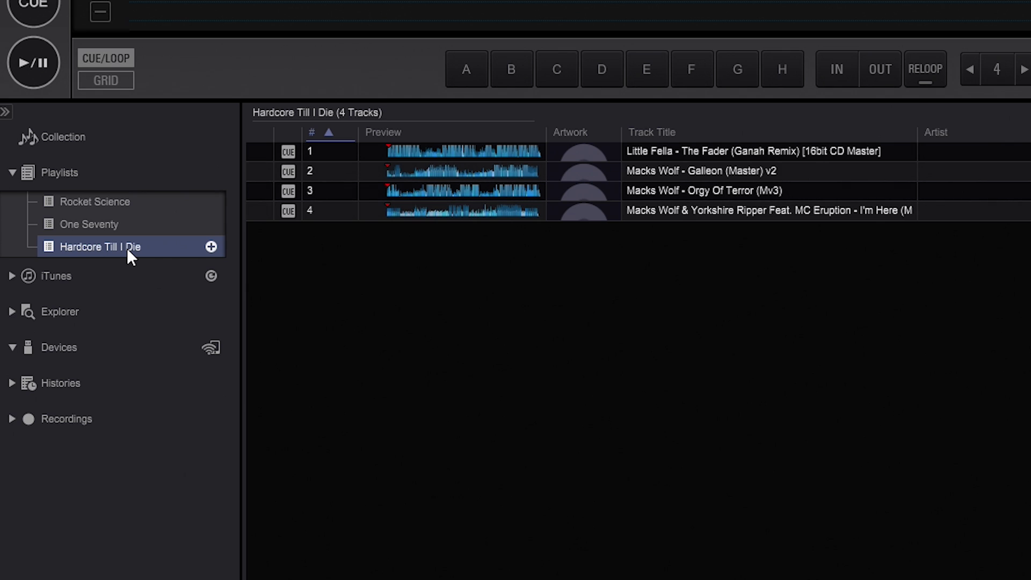
Select Hixxy x Stonebank - Higher (Master V1) 3 in the collection and reopen the Rocket Science playlist
left_click(86, 143)
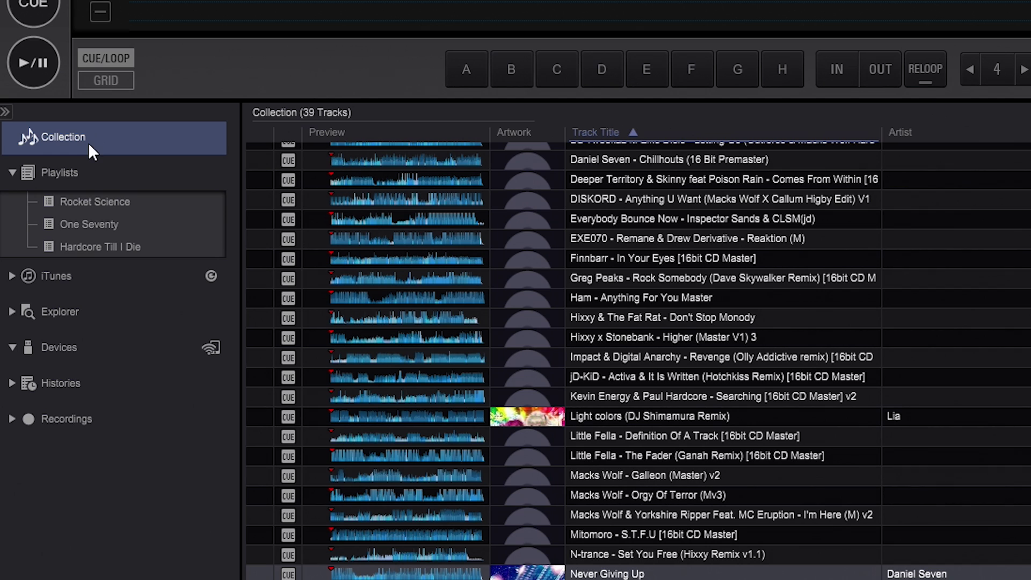
left_click(712, 337)
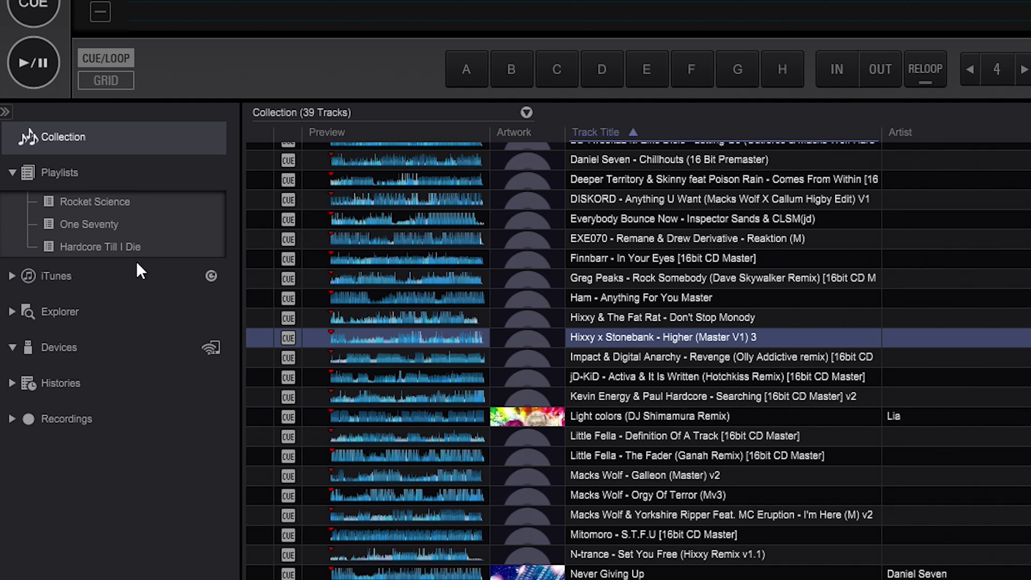
left_click(129, 202)
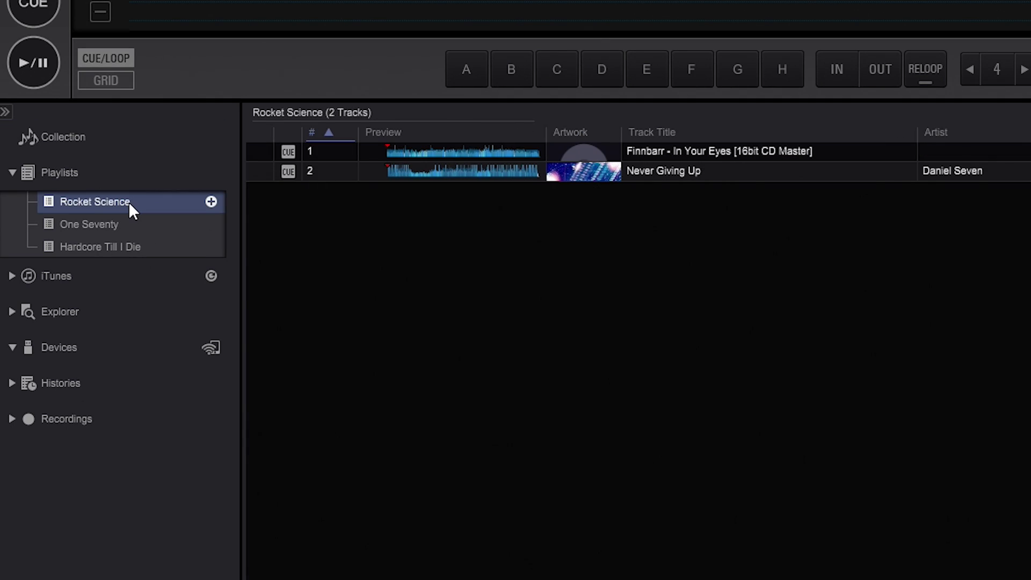
In the Hardcore Till I Die playlist, move I'm Here above Orgy Of Terror, and move Orgy Of Terror to first place
left_click(118, 232)
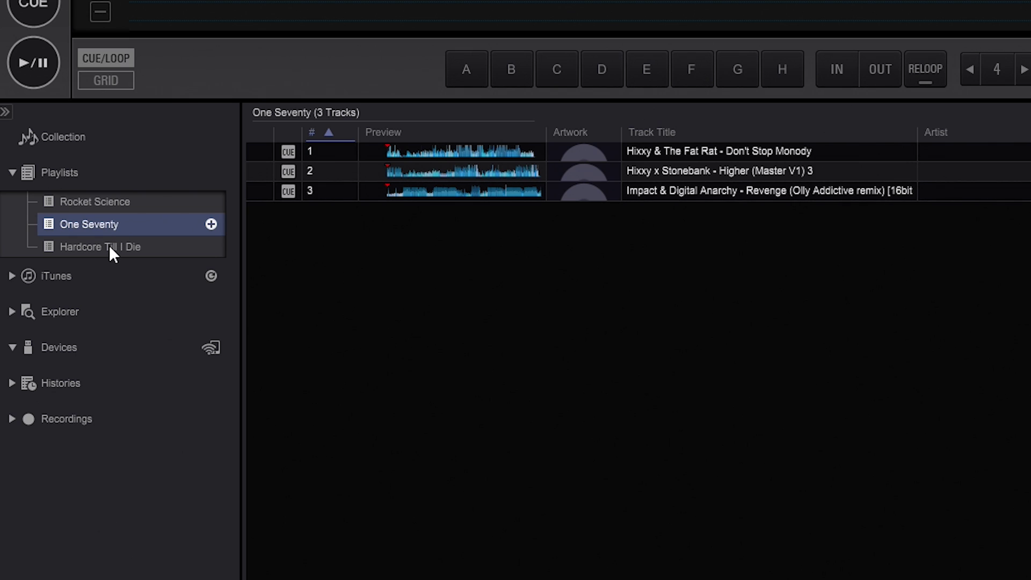
left_click(108, 250)
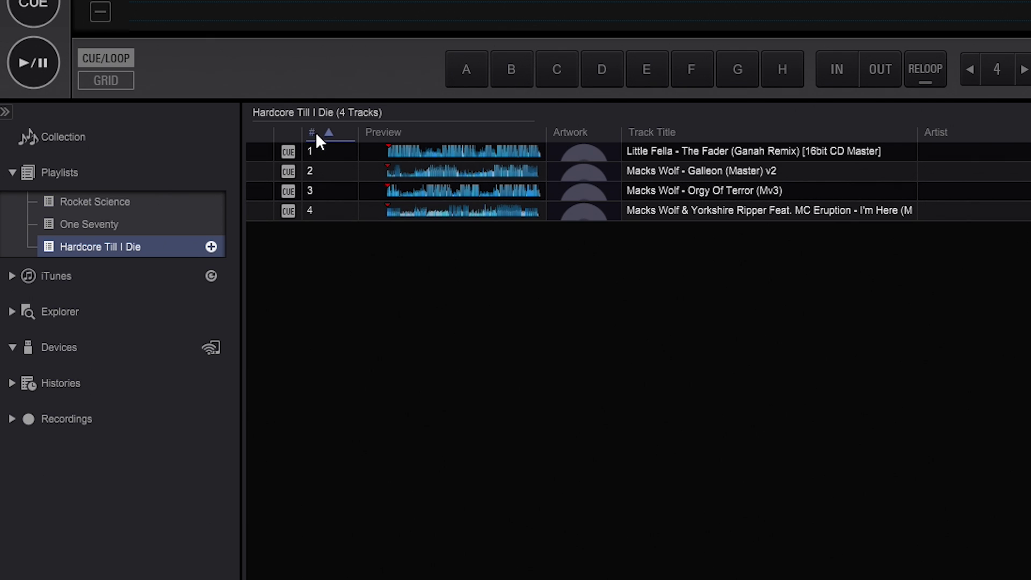
left_click_drag(702, 213, 700, 169)
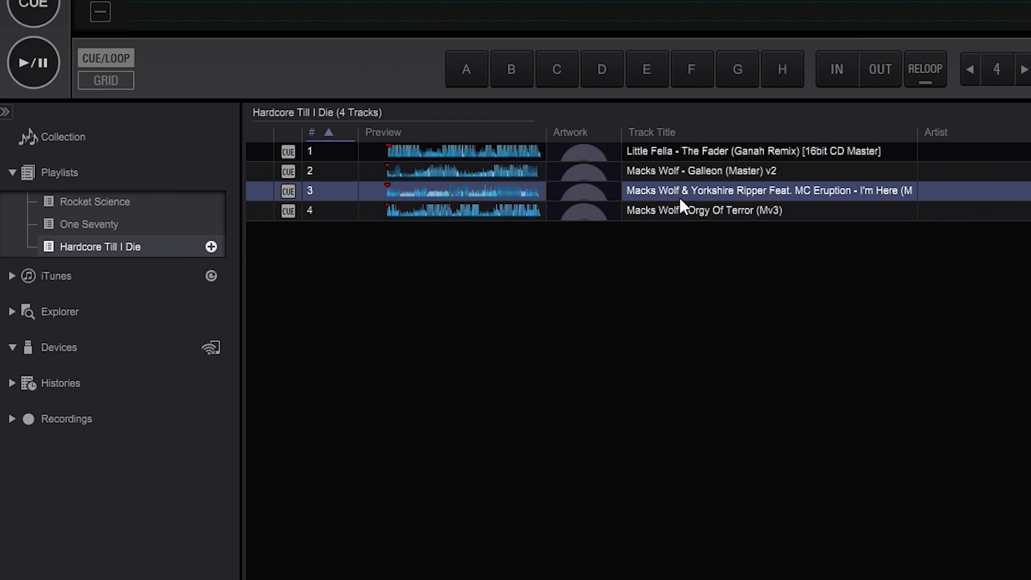
left_click_drag(672, 213, 676, 145)
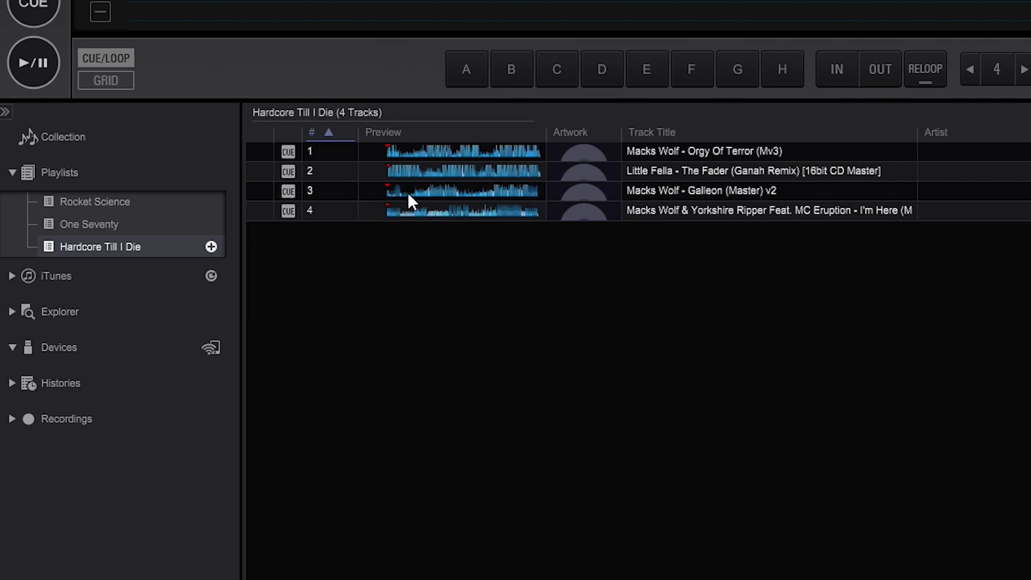
Return to the full collection and display the My Tag configuration to review its tag categories
left_click(76, 138)
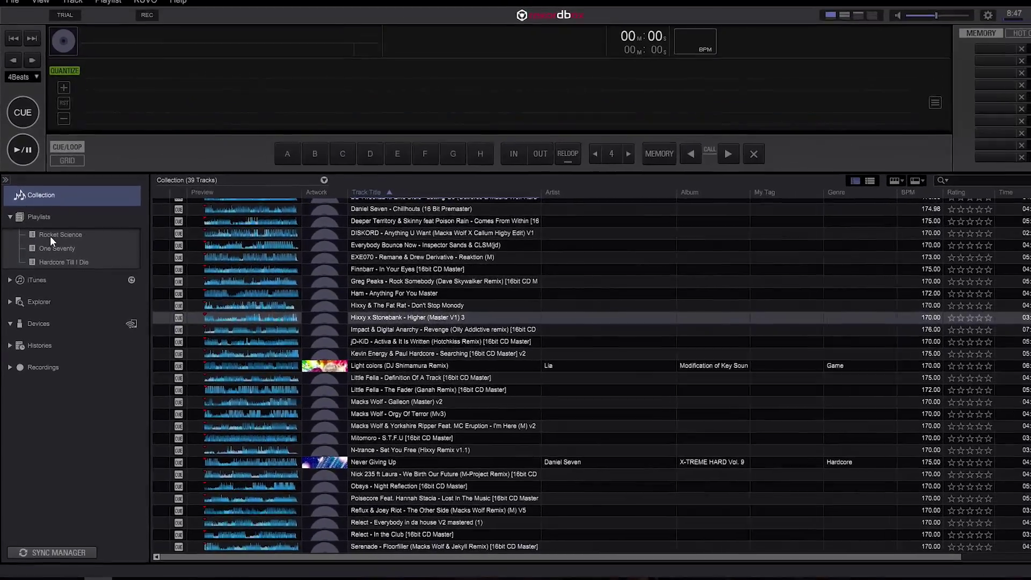
left_click(64, 218)
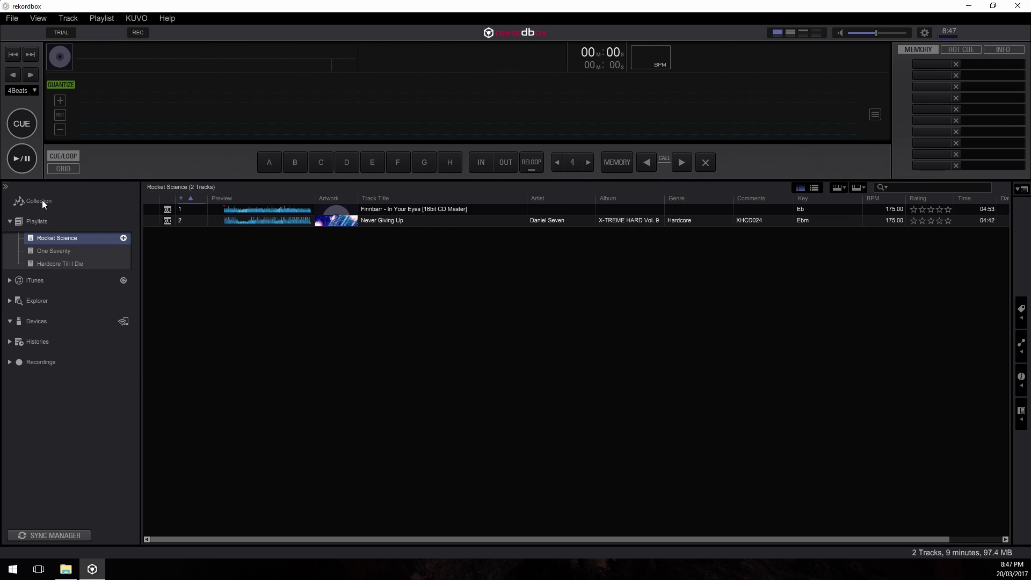
left_click(42, 200)
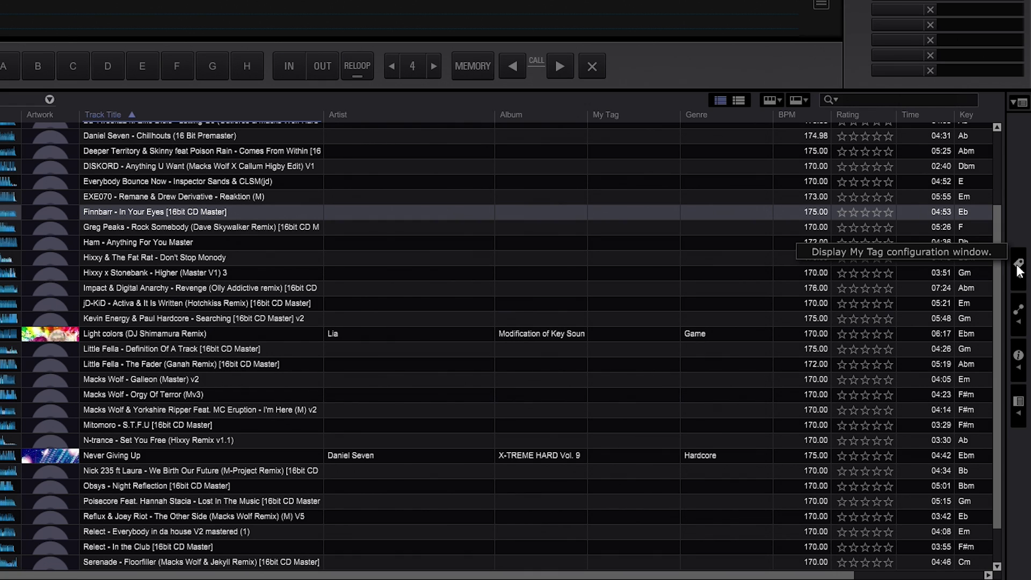
left_click(1020, 264)
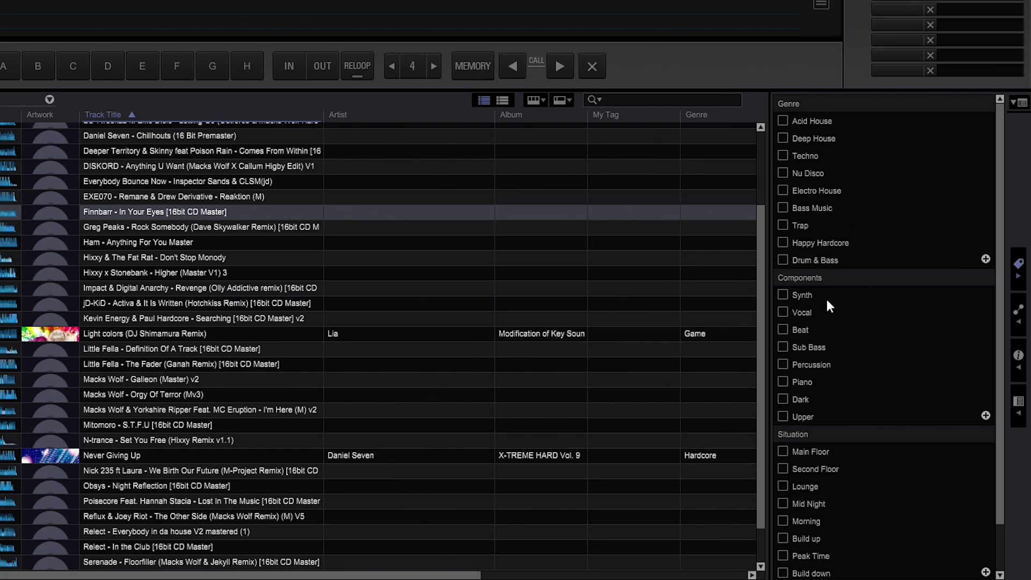
scroll(857, 464, "down", 2)
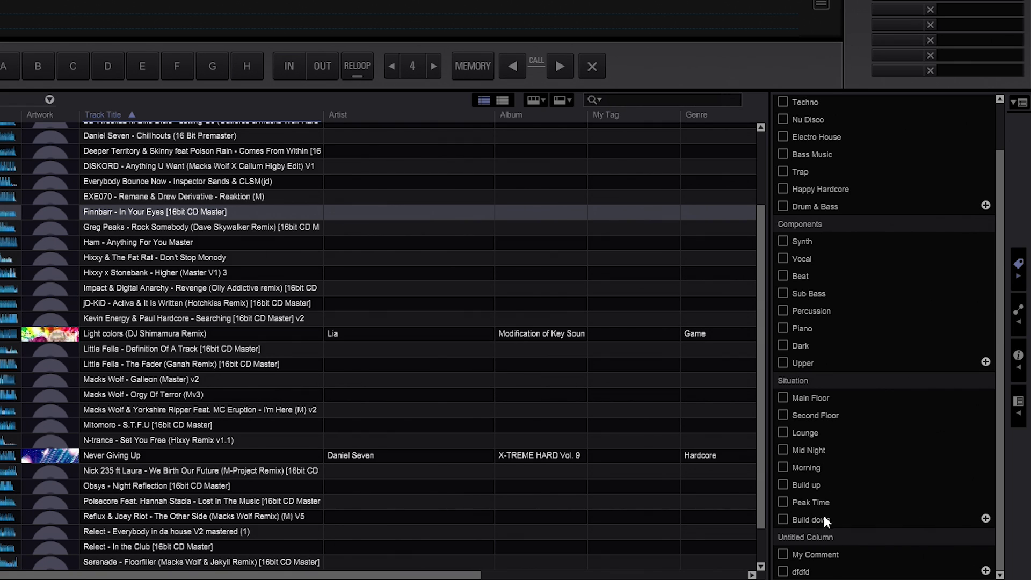
scroll(872, 487, "up", 2)
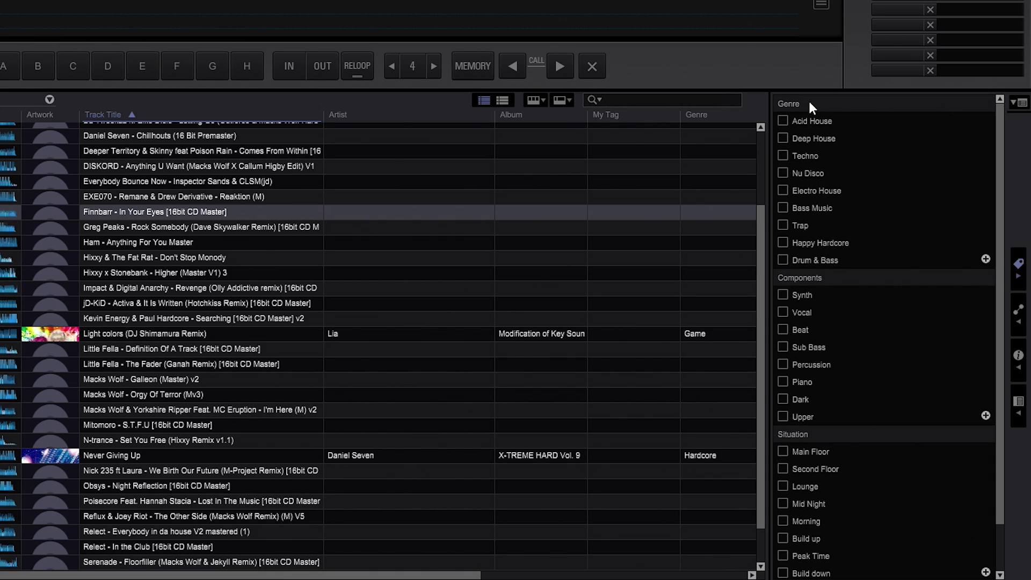
Add a new tag named Trance to the Genre category of My Tag
left_click(986, 259)
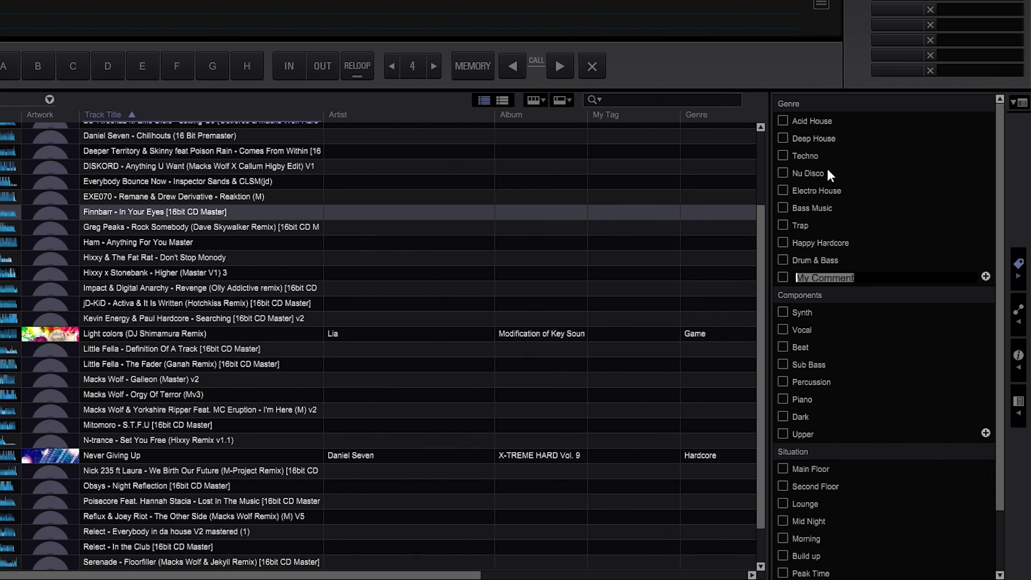
type("Trance")
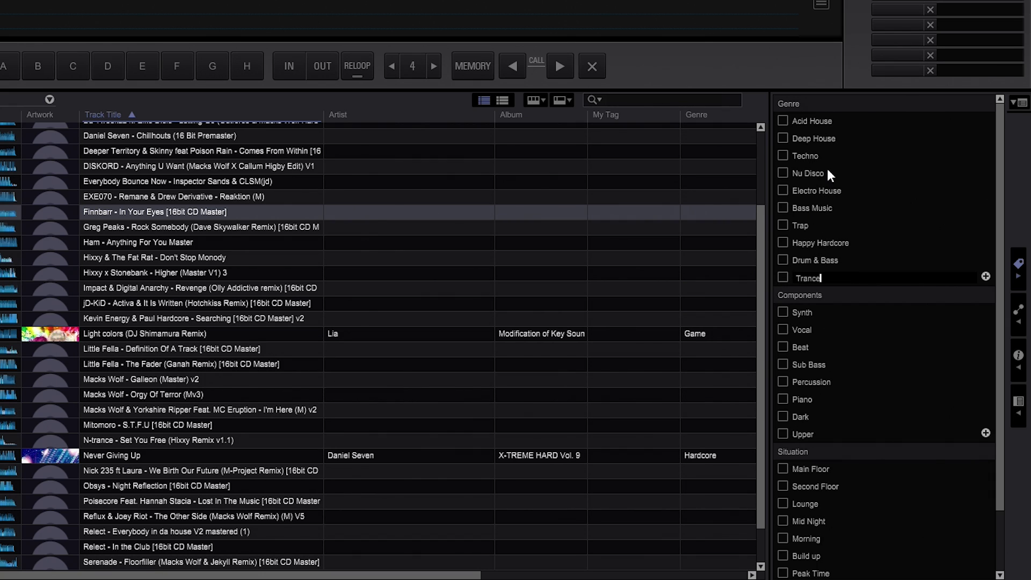
key("Return")
Add a new tag named Sleep to the Situation category of My Tag
scroll(887, 349, "down", 4)
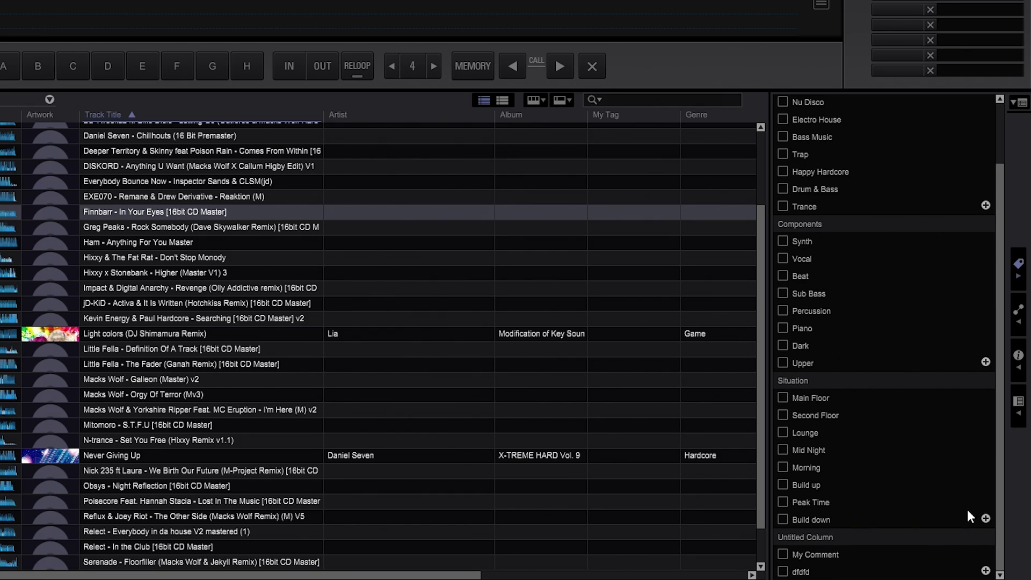
left_click(986, 519)
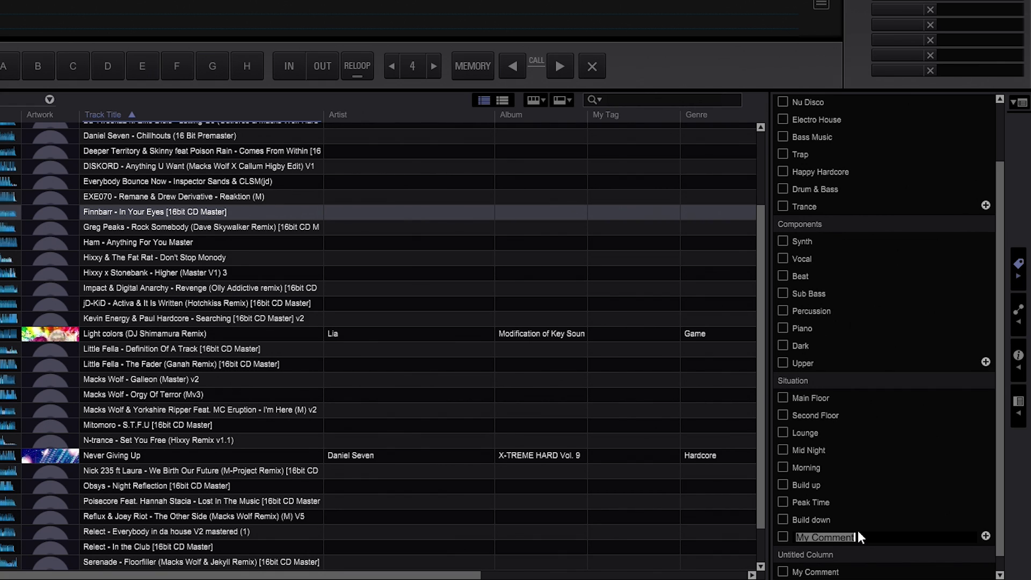
type("Sleep")
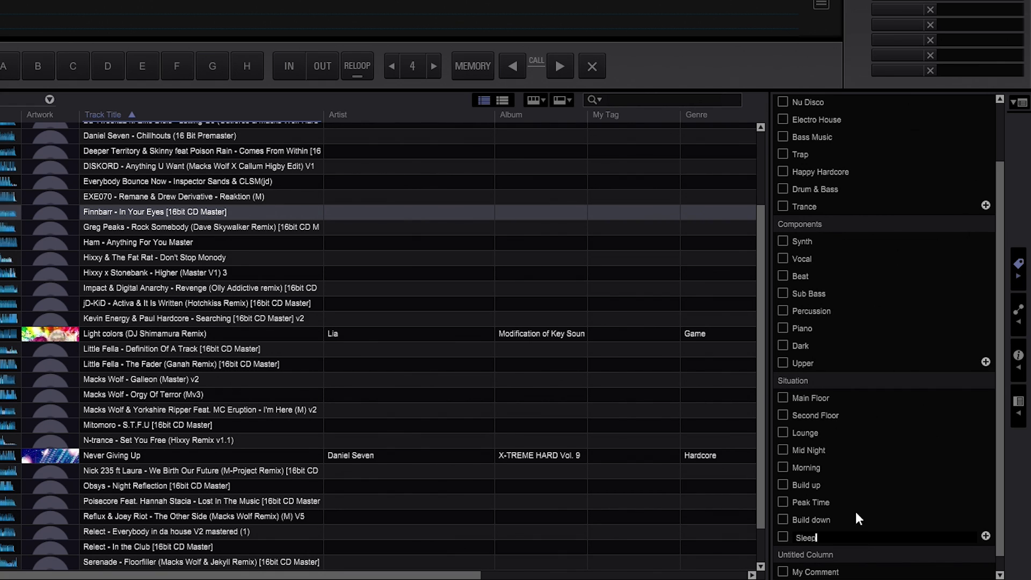
left_click(853, 402)
Tag Finnbarr - In Your Eyes with Happy Hardcore, Piano and Sleep
scroll(882, 187, "up", 3)
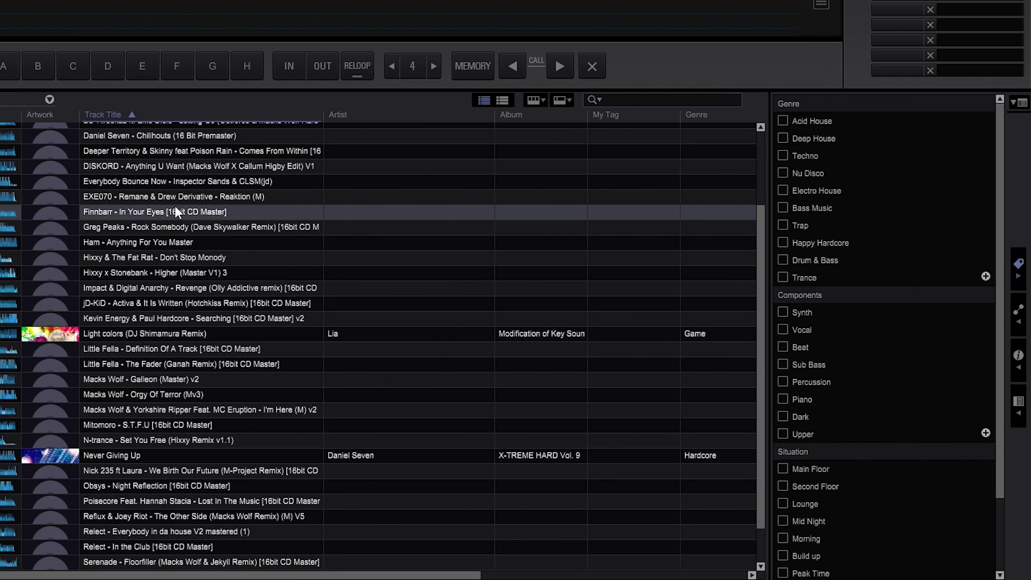
left_click(782, 243)
scroll(800, 293, "down", 1)
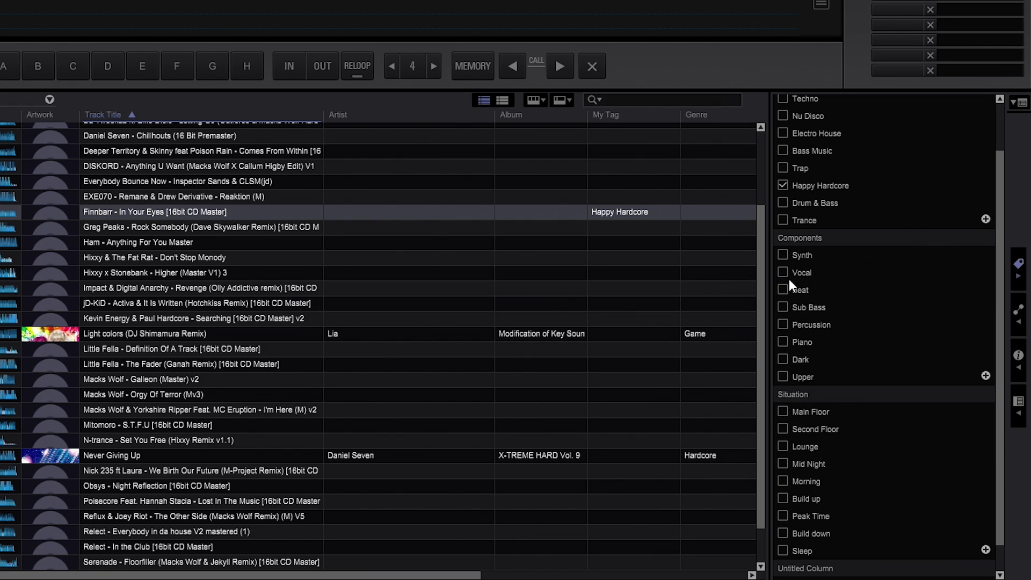
left_click(782, 343)
scroll(864, 391, "down", 1)
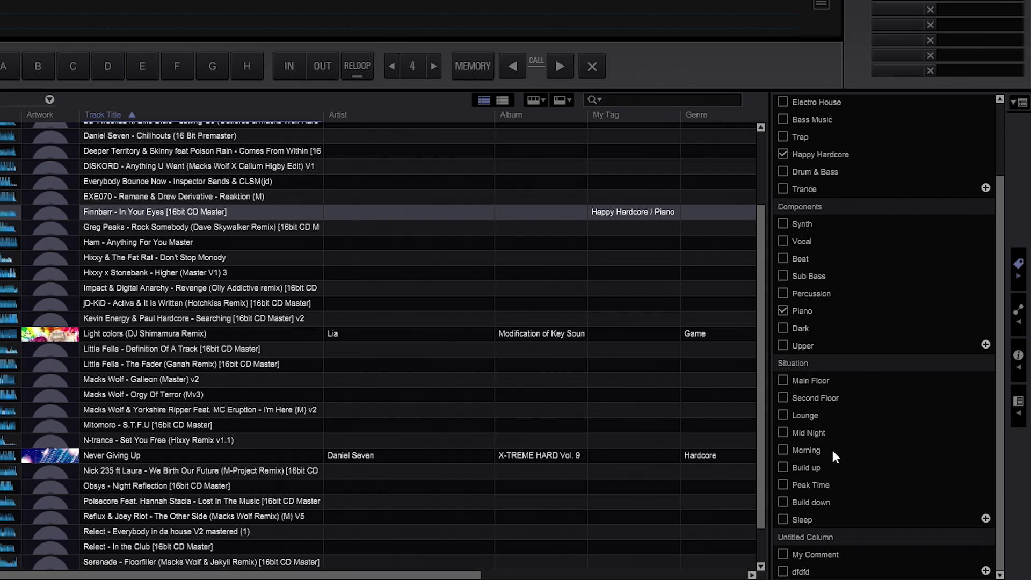
left_click(786, 521)
Tag Ham - Anything For You Master with Happy Hardcore, Percussion and Lounge
left_click(189, 242)
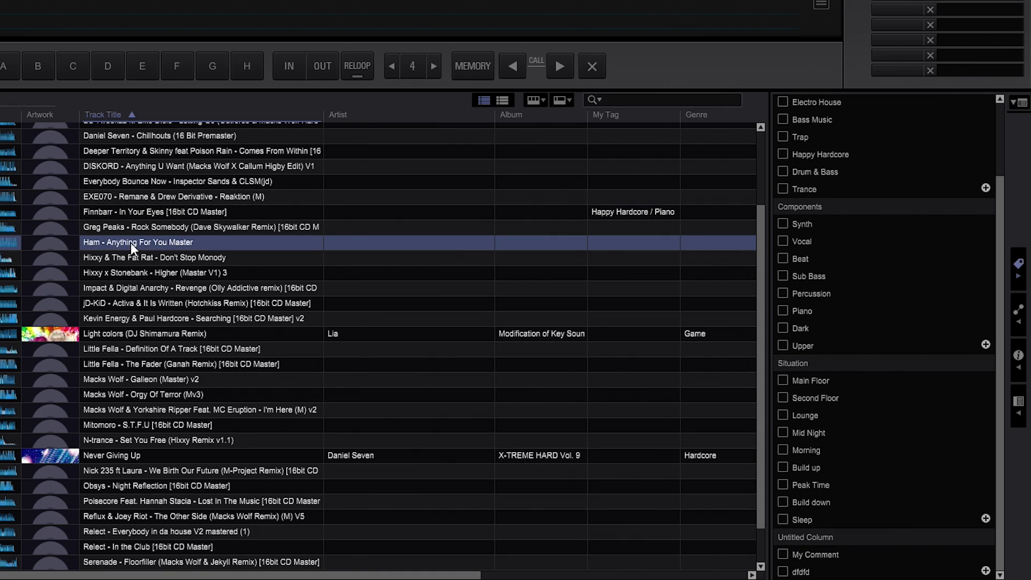
scroll(843, 278, "up", 3)
left_click(783, 243)
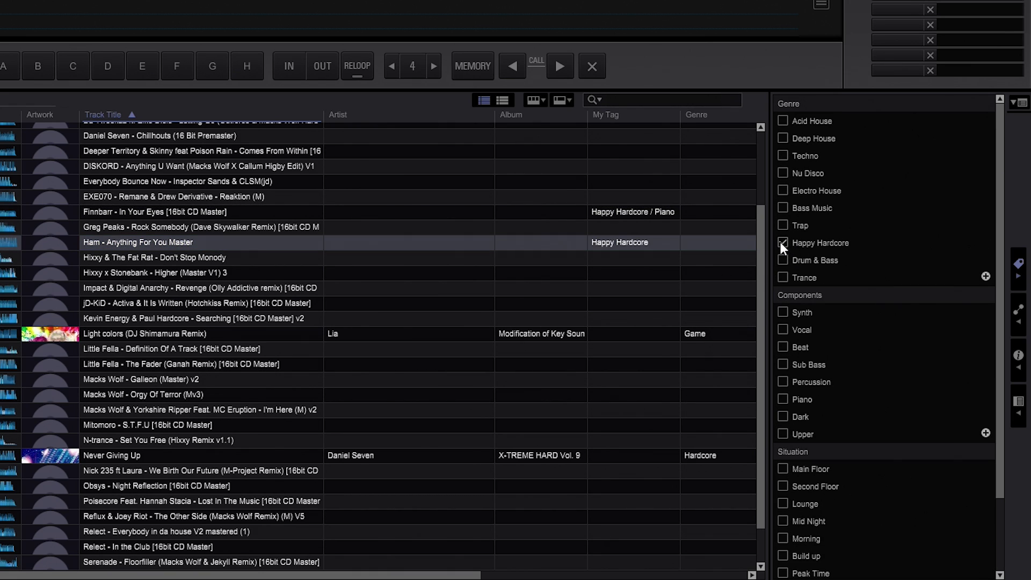
left_click(783, 382)
scroll(817, 404, "down", 2)
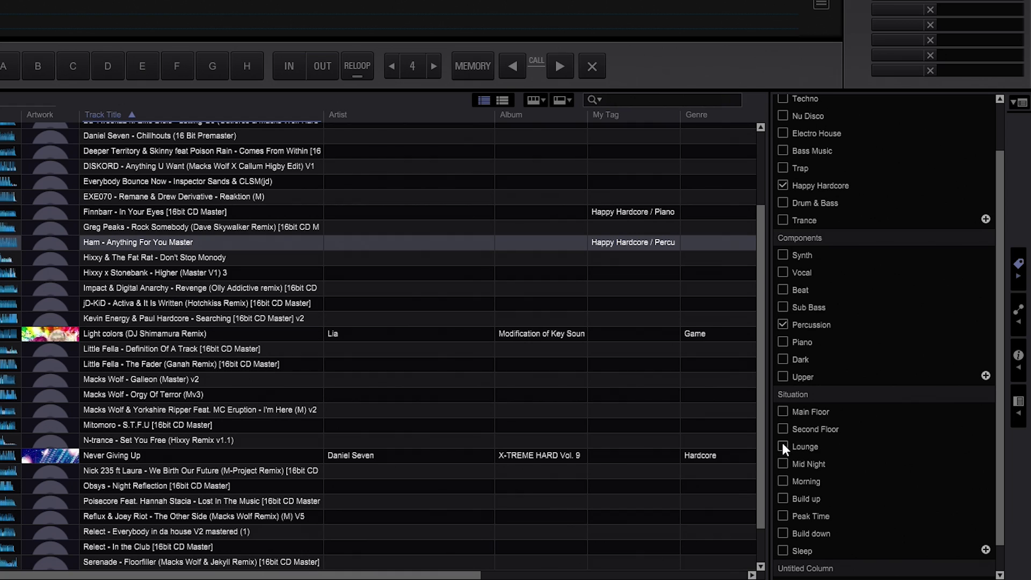
scroll(842, 448, "down", 1)
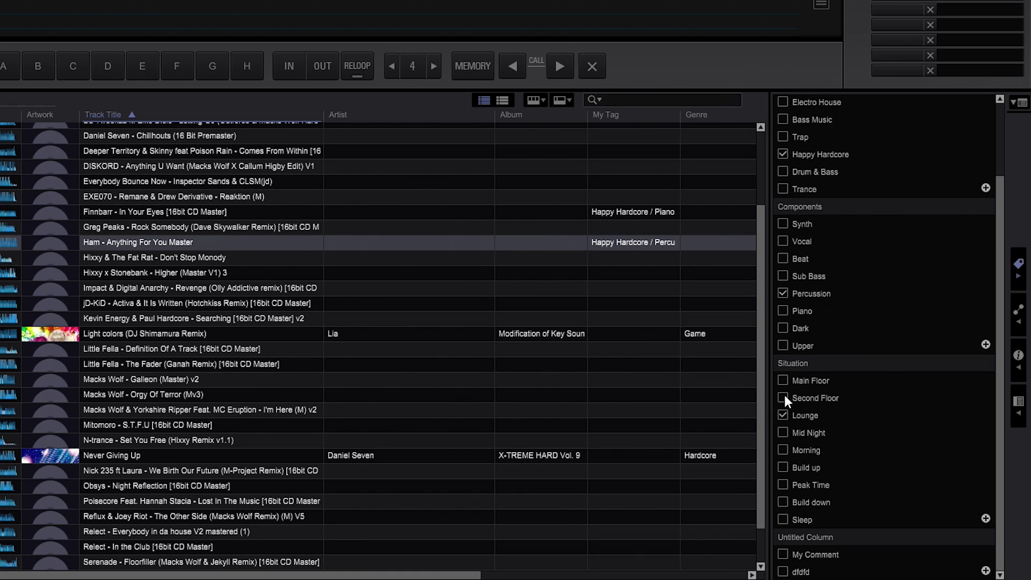
Tag Impact & Digital Anarchy - Revenge (Olly Addictive remix) with Nu Disco, Beat and Mid Night
left_click(210, 273)
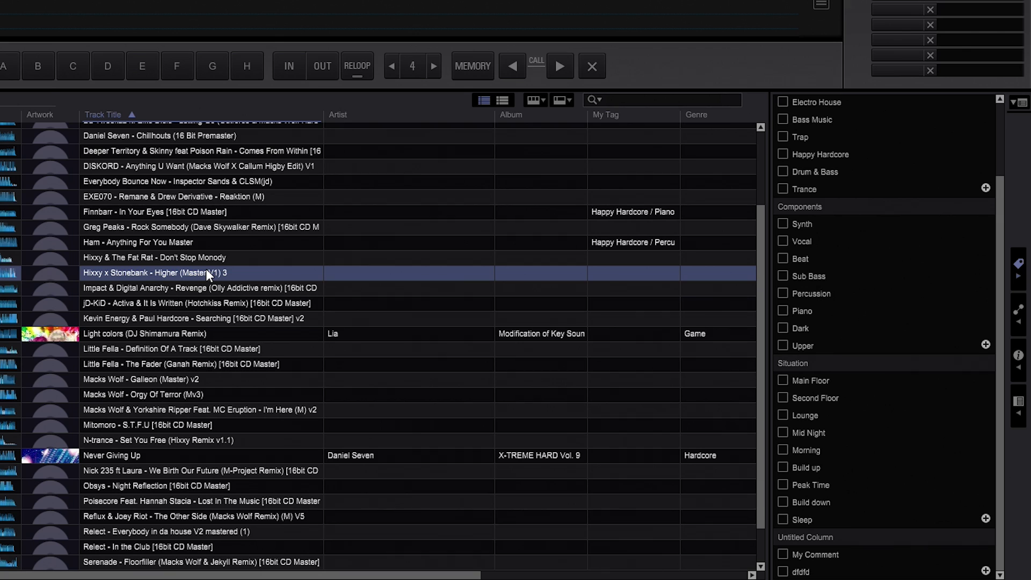
left_click(178, 288)
scroll(758, 233, "up", 1)
scroll(822, 249, "up", 2)
scroll(822, 249, "up", 1)
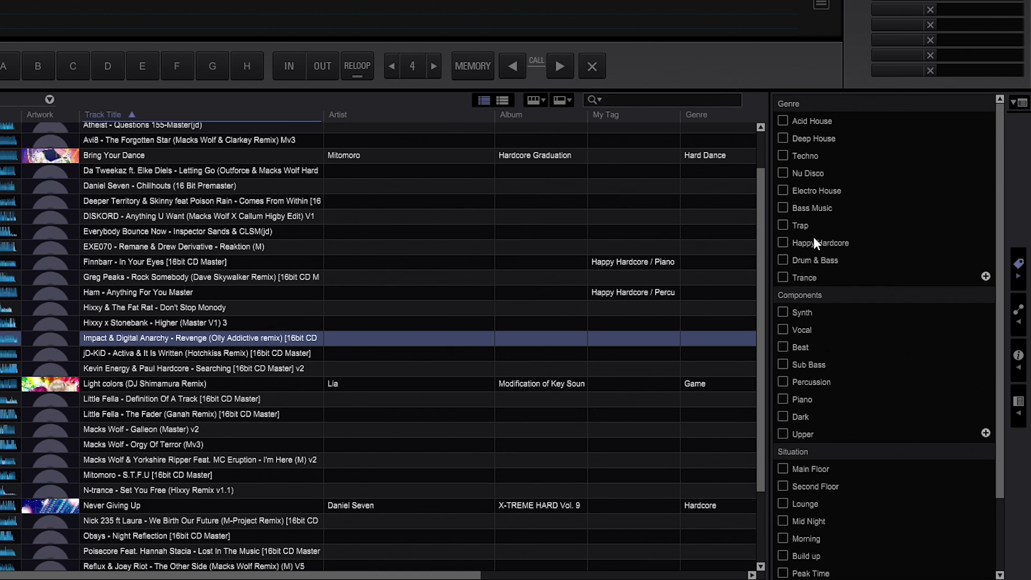
left_click(783, 174)
left_click(784, 347)
scroll(794, 472, "down", 2)
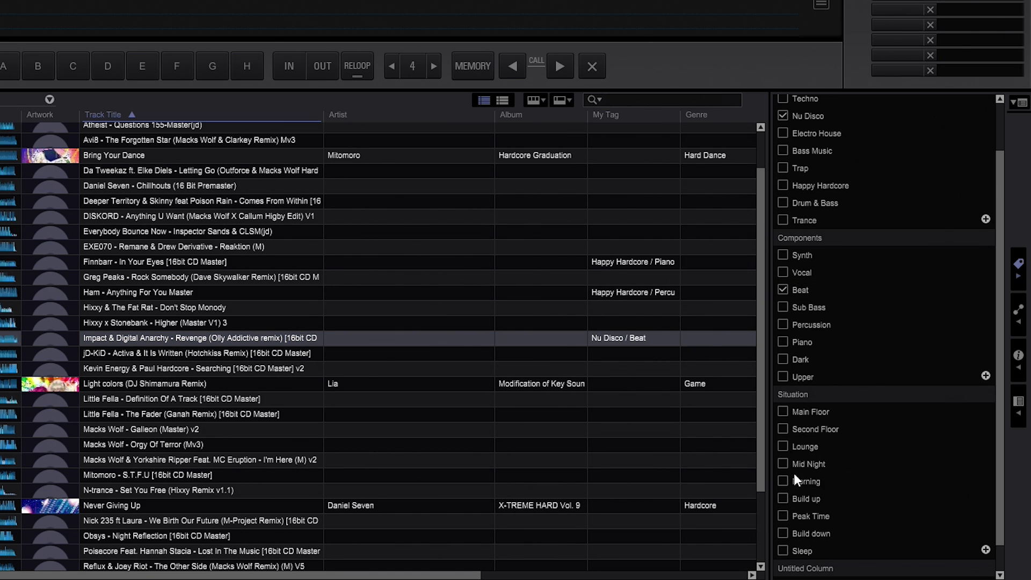
left_click(783, 464)
Tag Macks Wolf - Galleon (Master) v2 with Drum & Bass, Beat and Mid Night
left_click(222, 430)
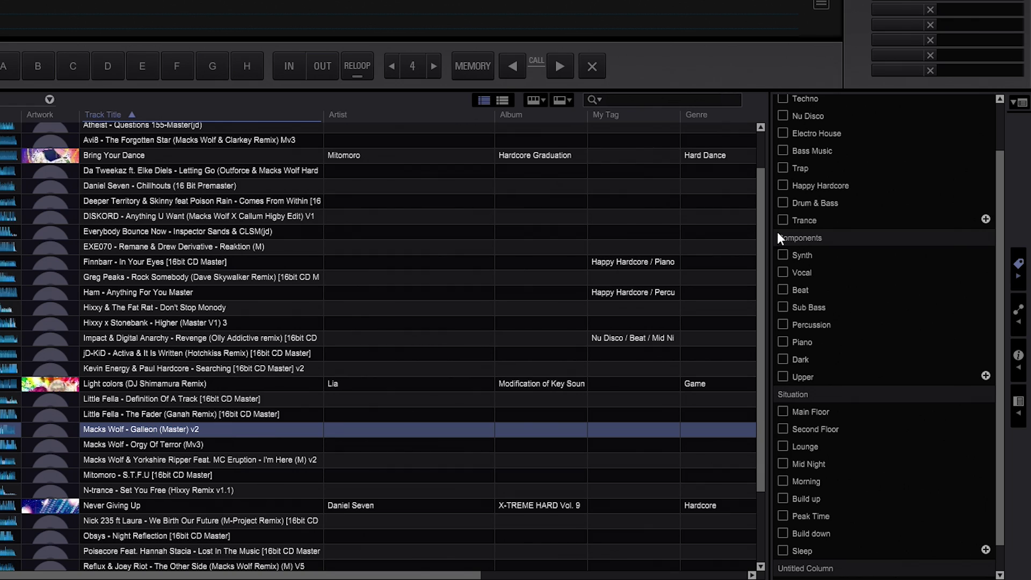
left_click(783, 203)
left_click(784, 290)
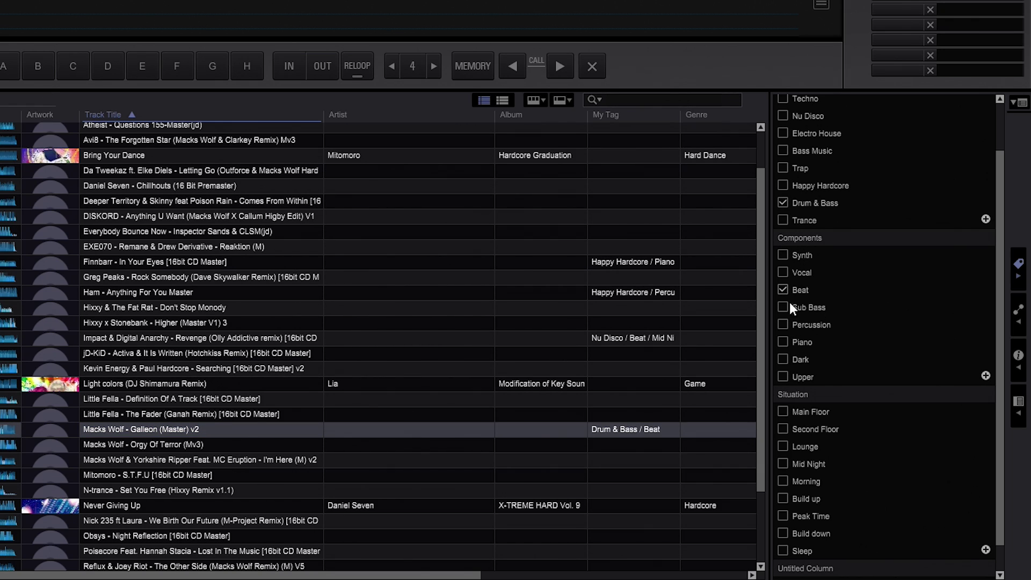
left_click(784, 464)
scroll(896, 157, "up", 2)
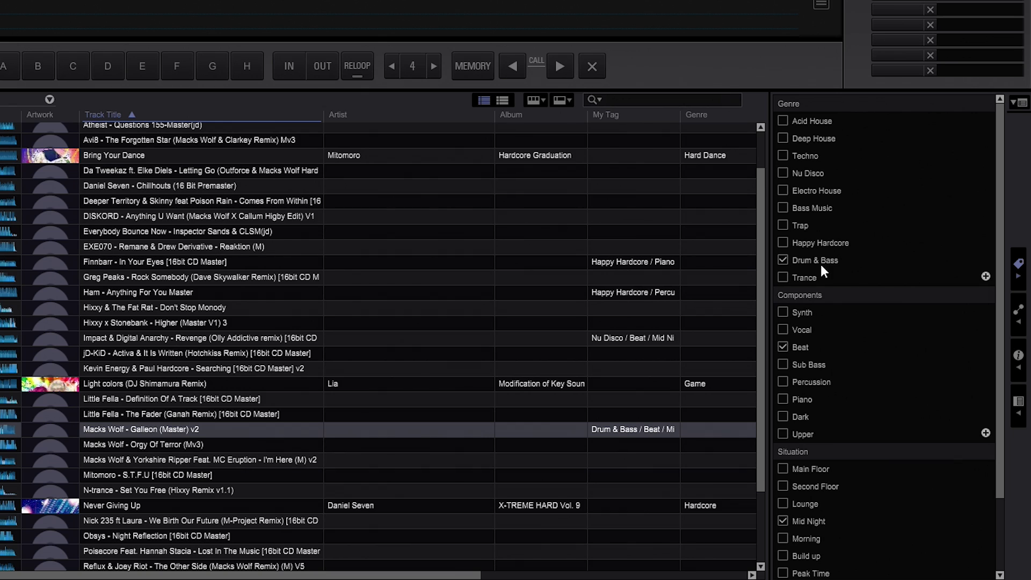
Hide the My Tag configuration and display the Track Filter with its tag categories above the collection
left_click(1020, 263)
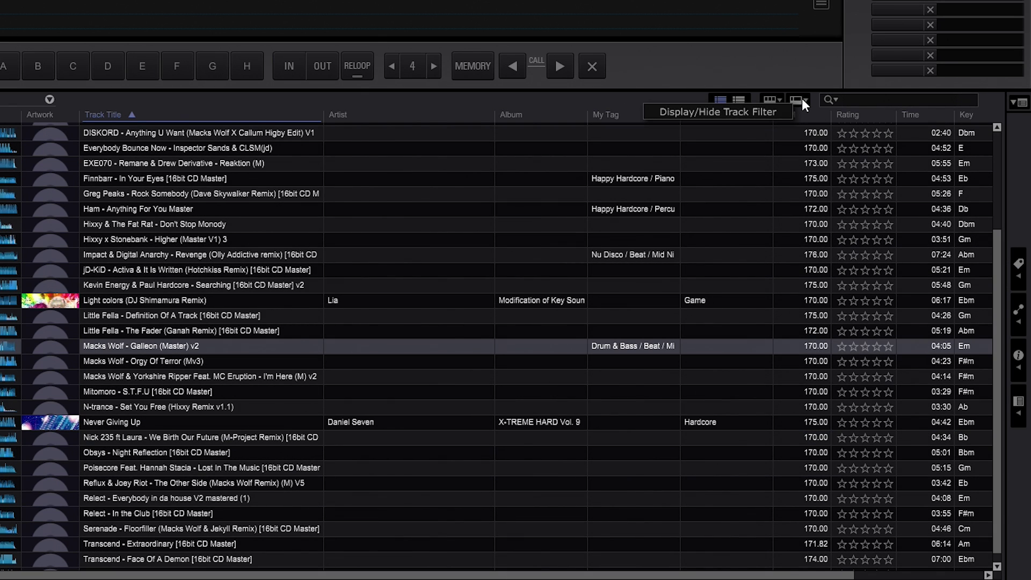
left_click(798, 102)
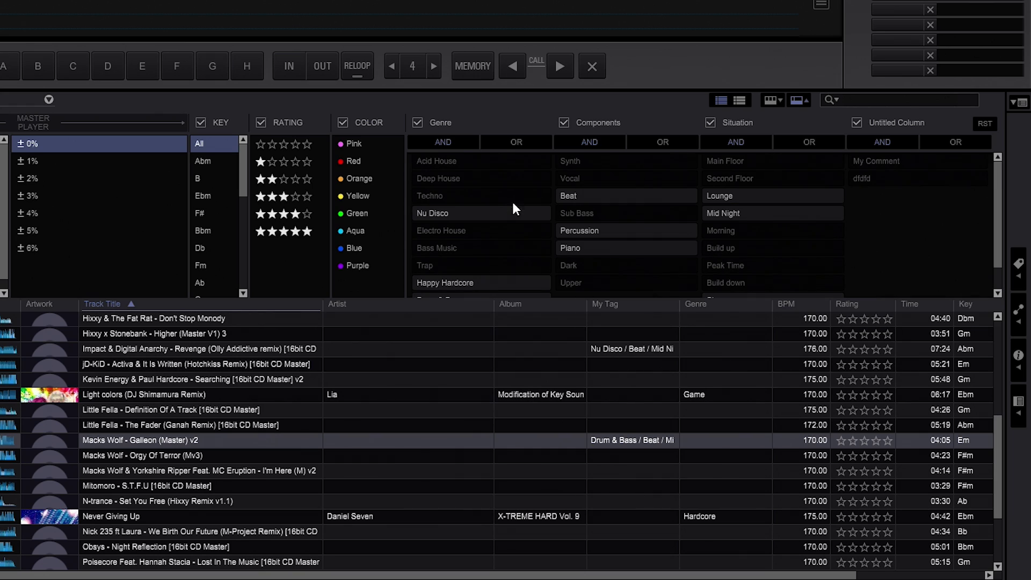
scroll(460, 209, "down", 1)
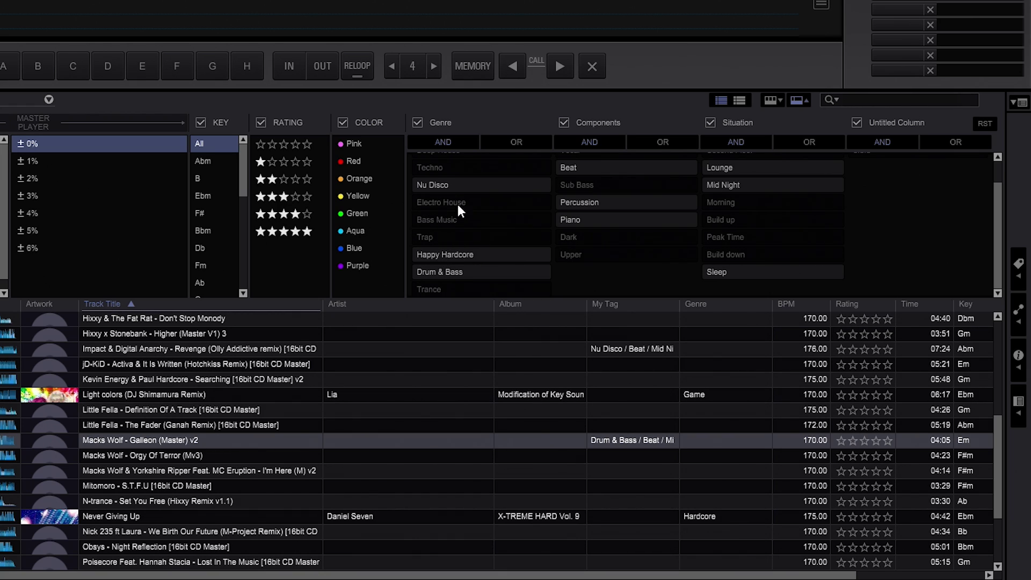
Filter the collection by Happy Hardcore, narrow it by Piano, and clear both tag filters
left_click(452, 255)
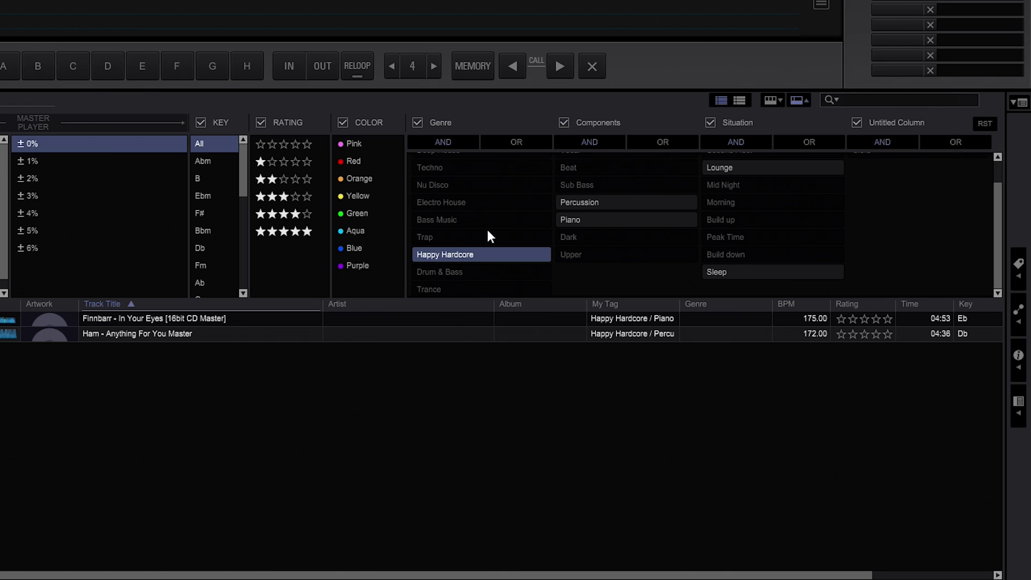
left_click(575, 221)
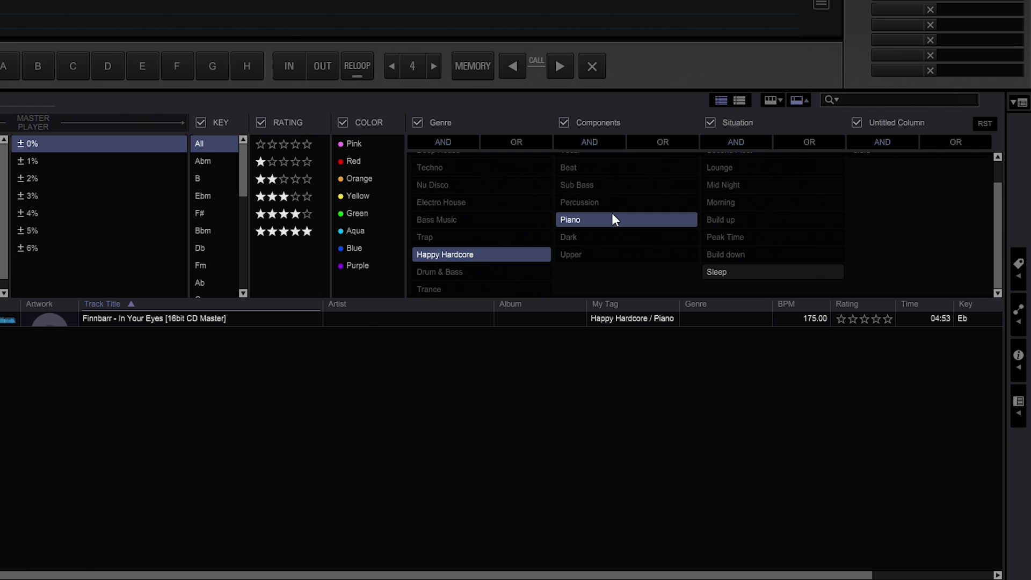
left_click(585, 222)
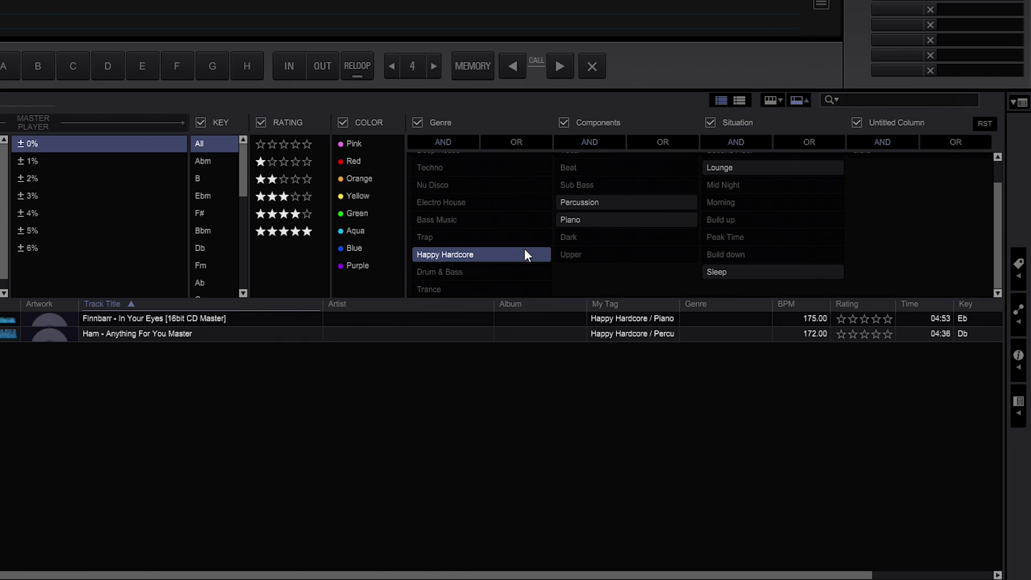
left_click(515, 255)
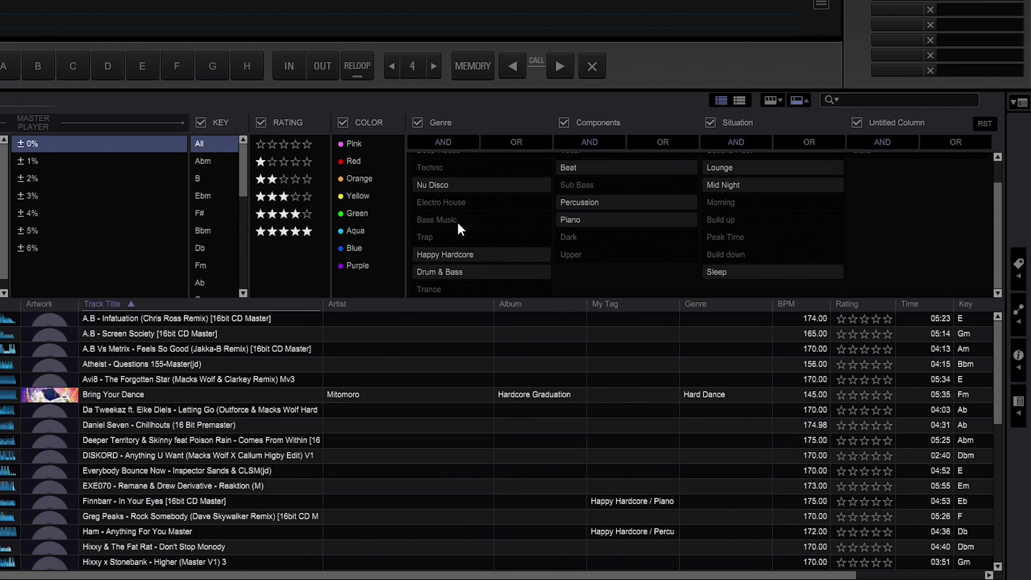
Filter the collection by the Nu Disco genre tag and clear that filter
scroll(458, 222, "up", 2)
left_click(451, 187)
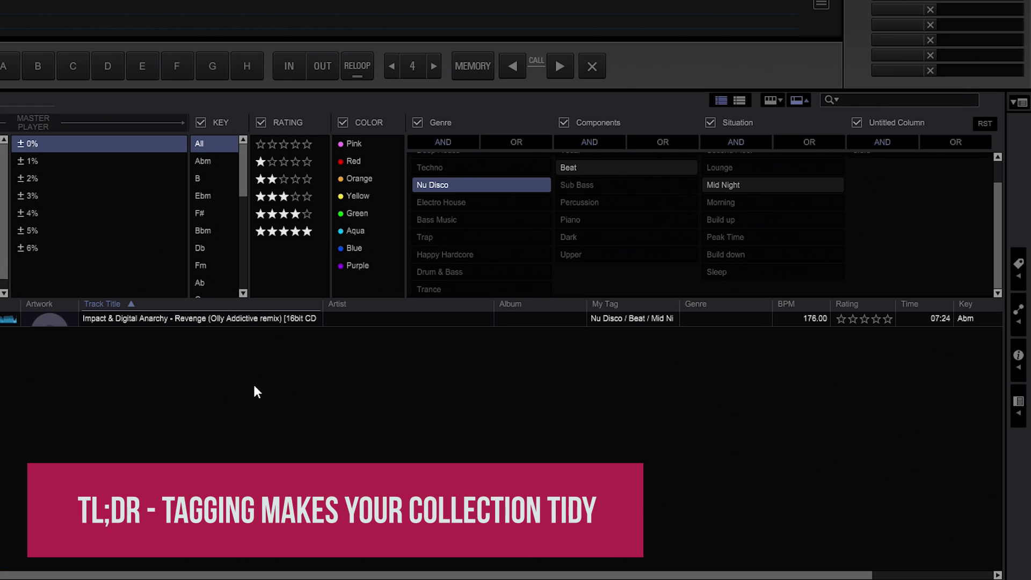
left_click(503, 184)
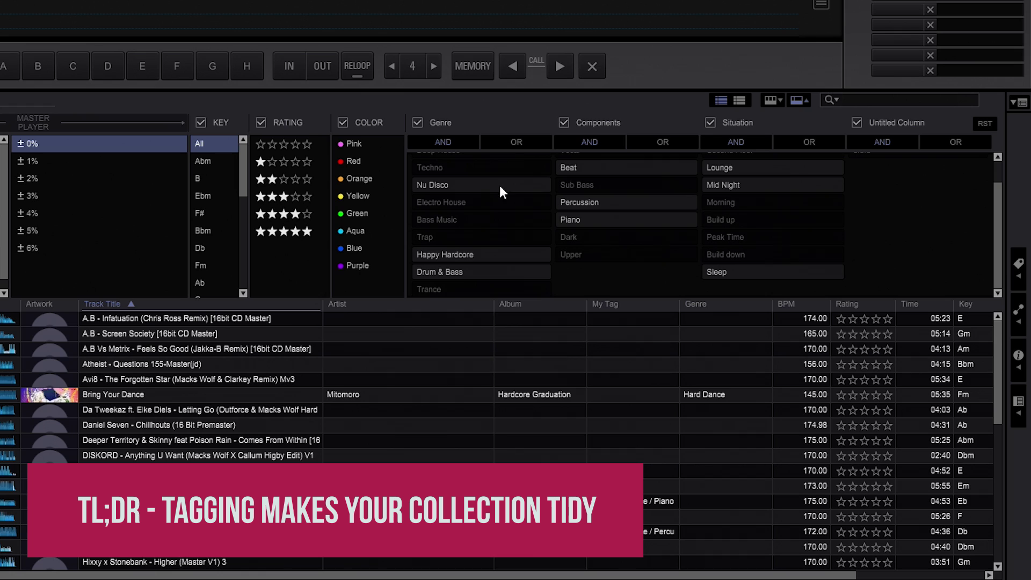
Filter the collection by the Happy Hardcore genre combined with the Piano component, and release both tags again
left_click(465, 256)
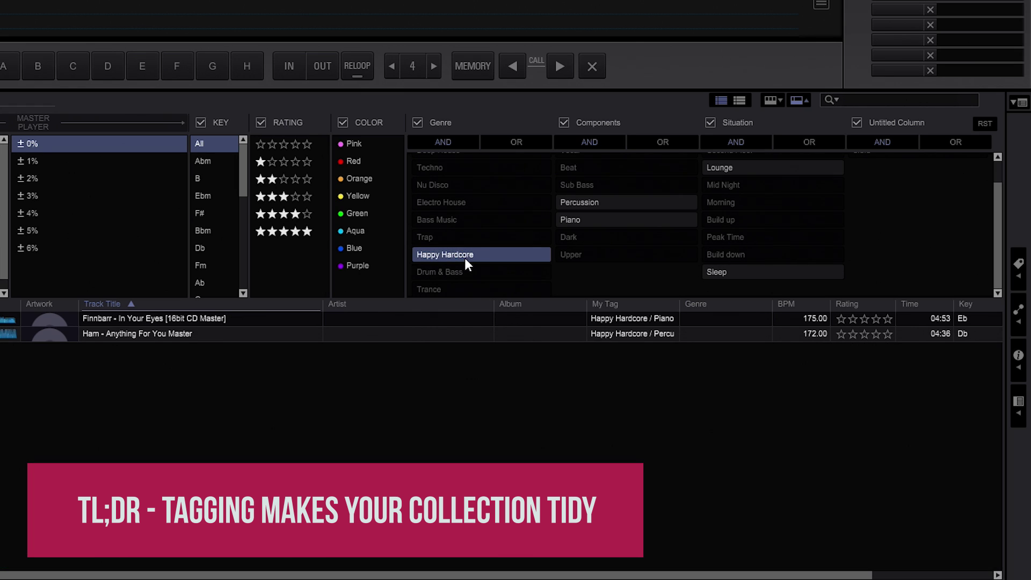
left_click(564, 222)
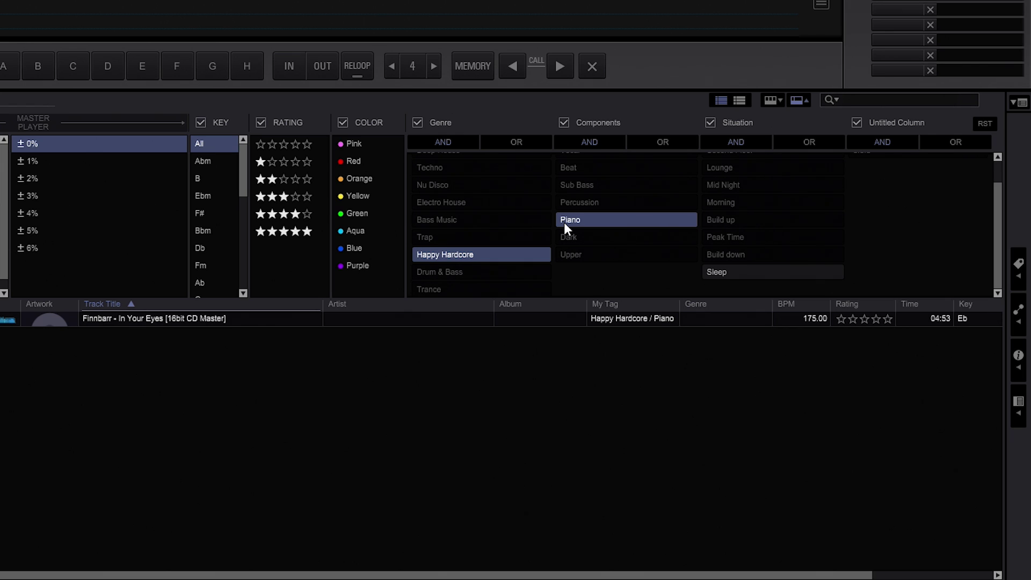
left_click(564, 223)
left_click(494, 258)
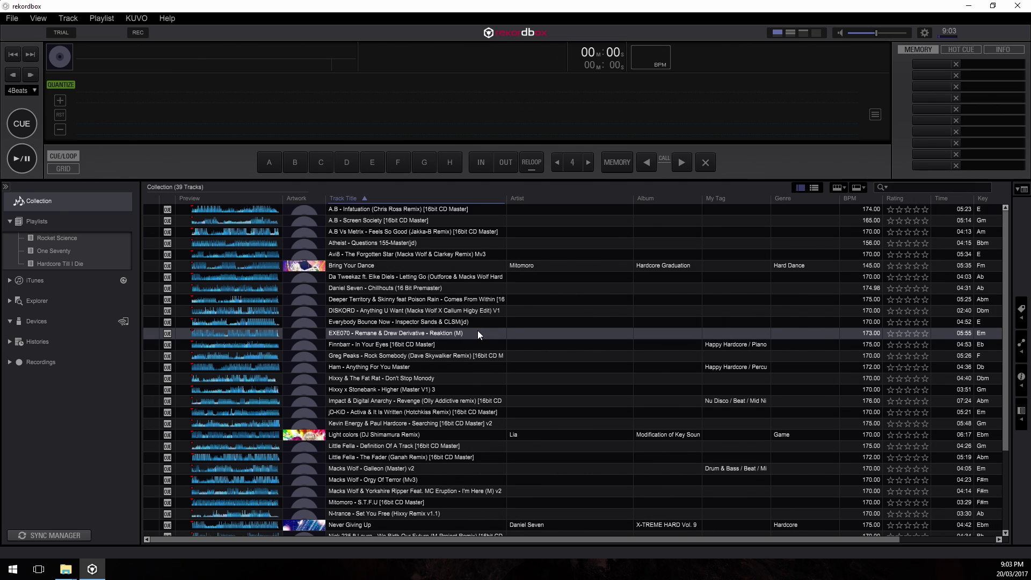
Switch to File Explorer, close the window showing drive G:, and return to rekordbox
mouse_move(65, 569)
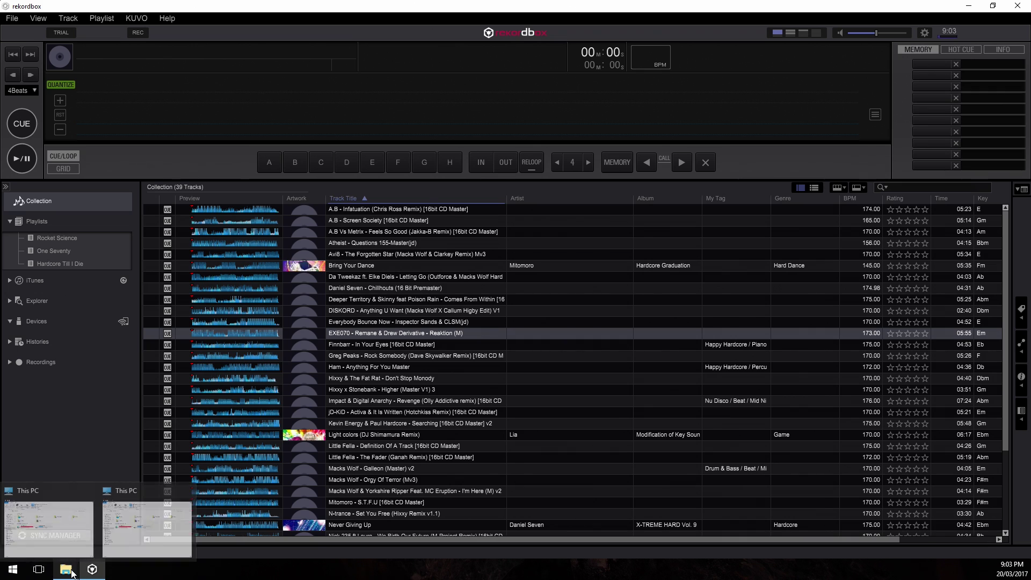
left_click(231, 516)
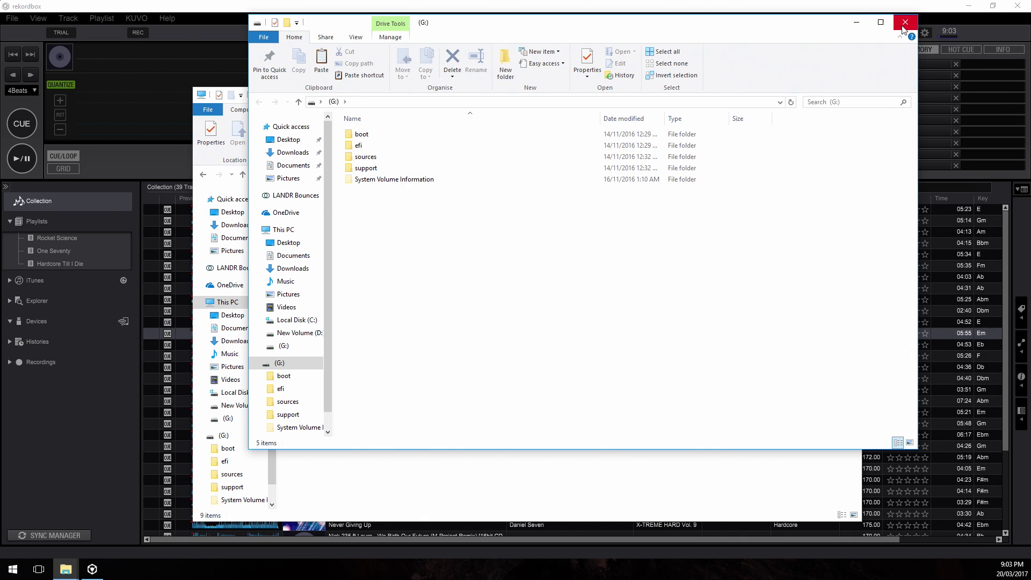
left_click(903, 27)
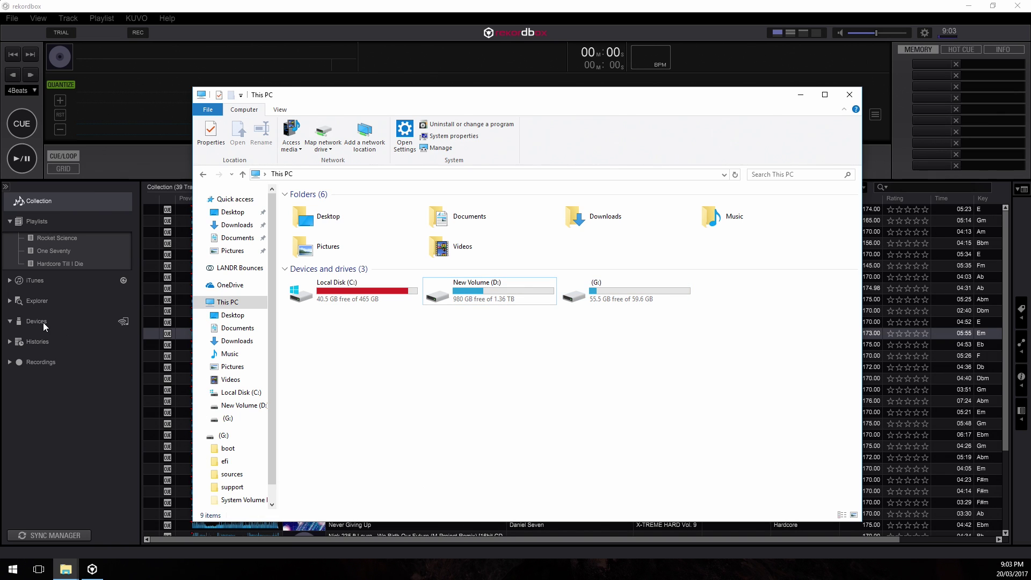
left_click(62, 420)
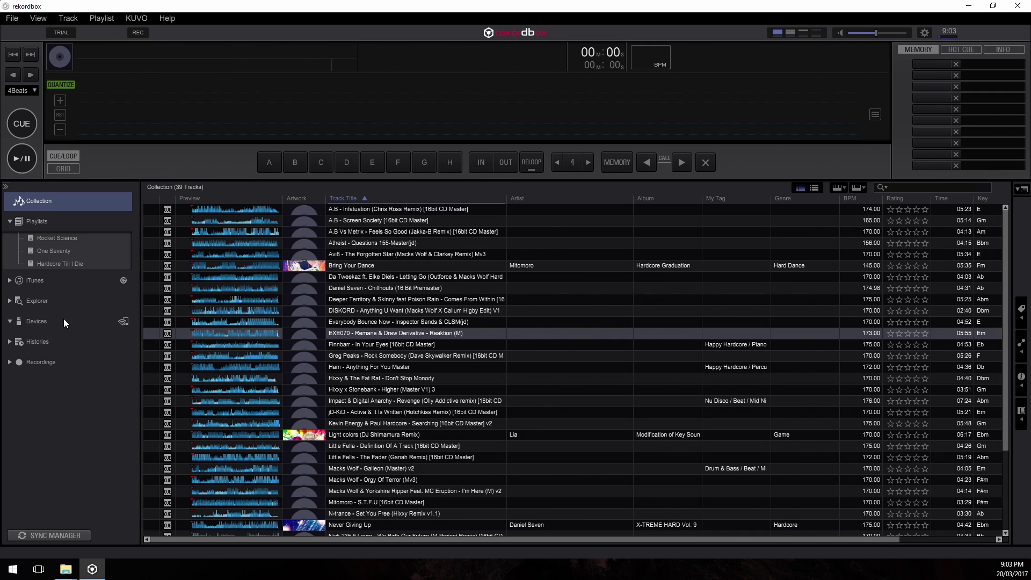
Switch to This PC in File Explorer and check the file system of USB drive G: in its properties
mouse_move(65, 568)
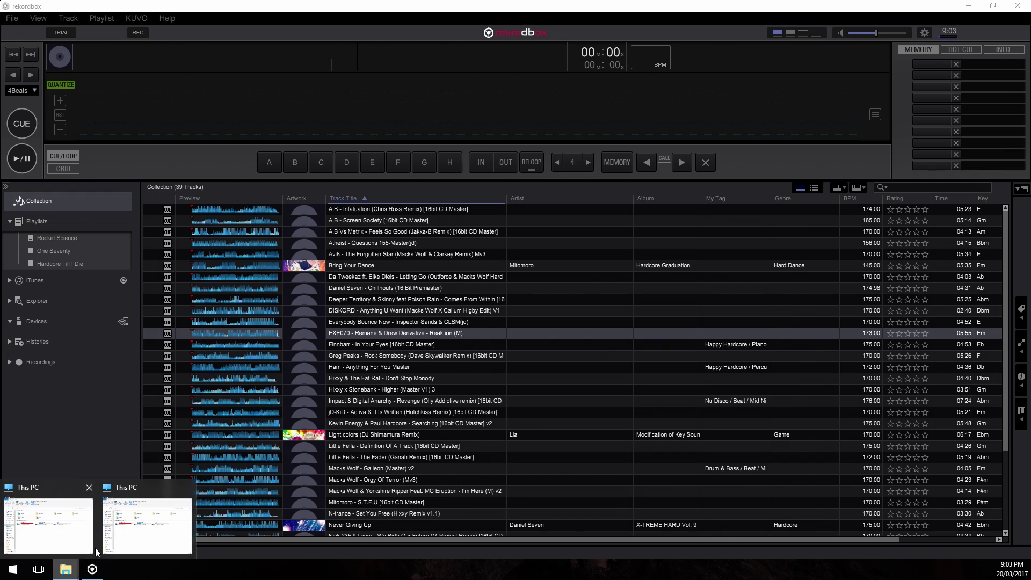
left_click(139, 526)
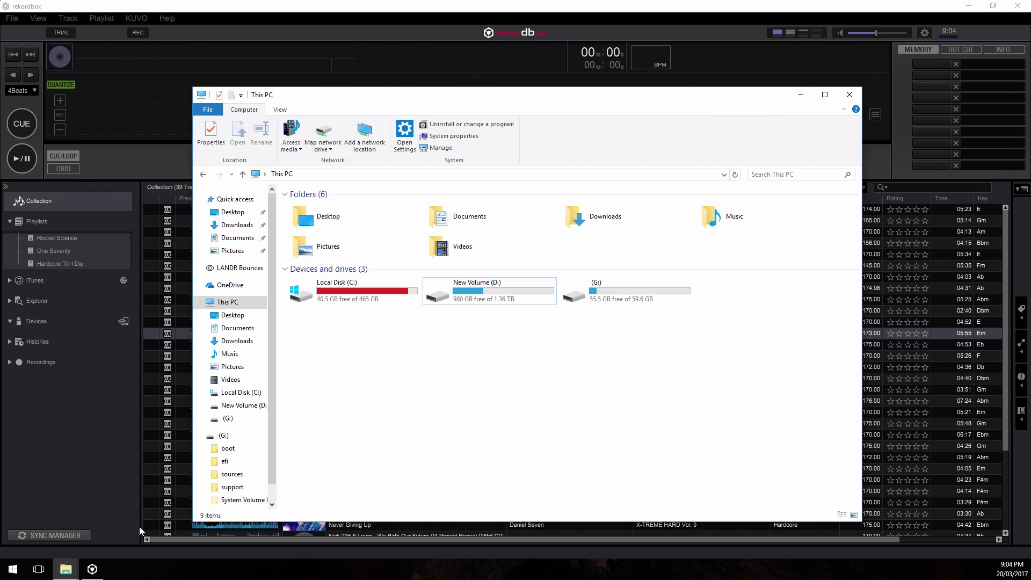
left_click(627, 298)
right_click(626, 299)
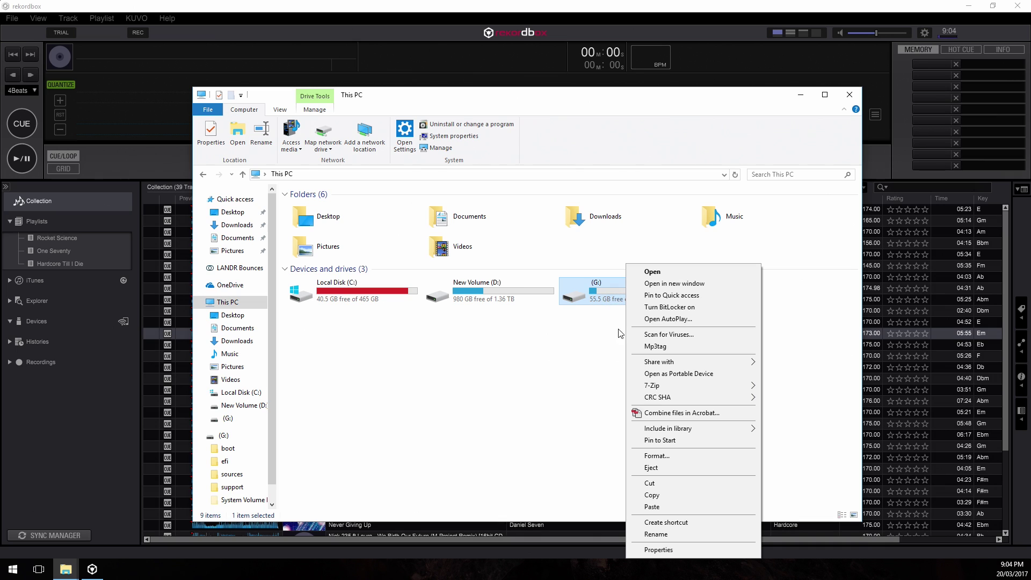
left_click(648, 551)
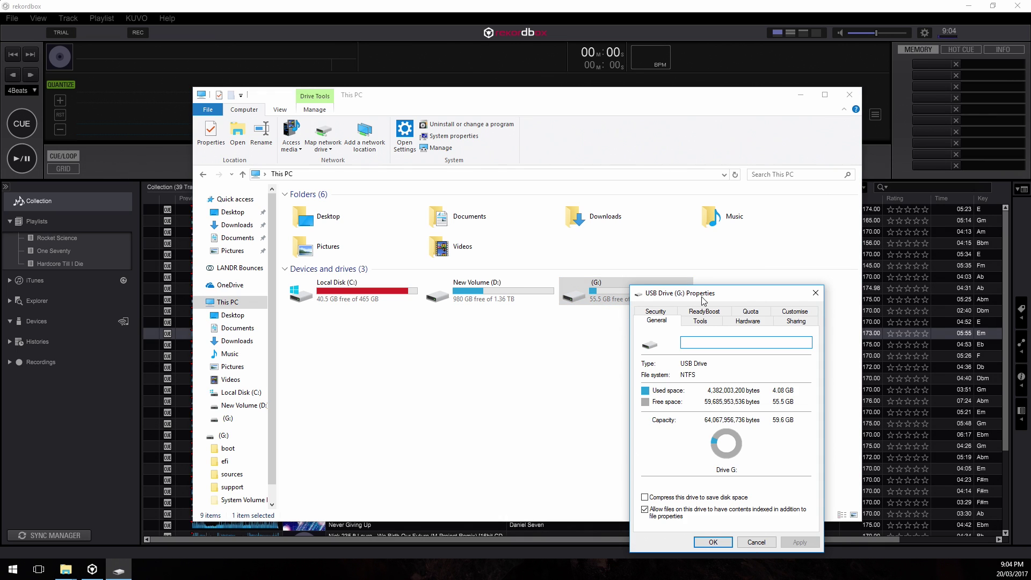
left_click_drag(707, 297, 738, 248)
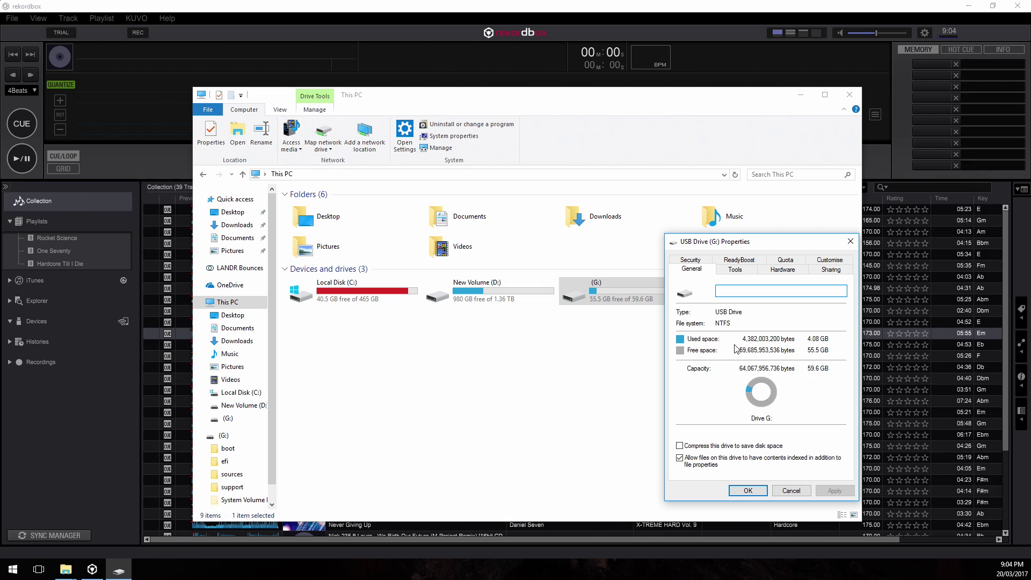
left_click(790, 490)
Check which file systems Windows offers for formatting drive G:, cancel without formatting, and close File Explorer
right_click(616, 286)
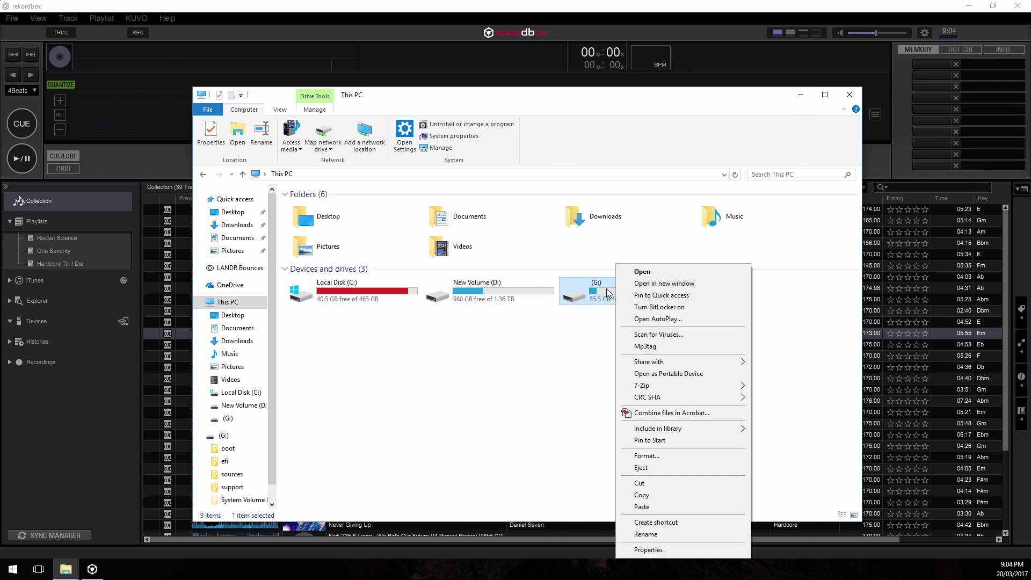
left_click(652, 457)
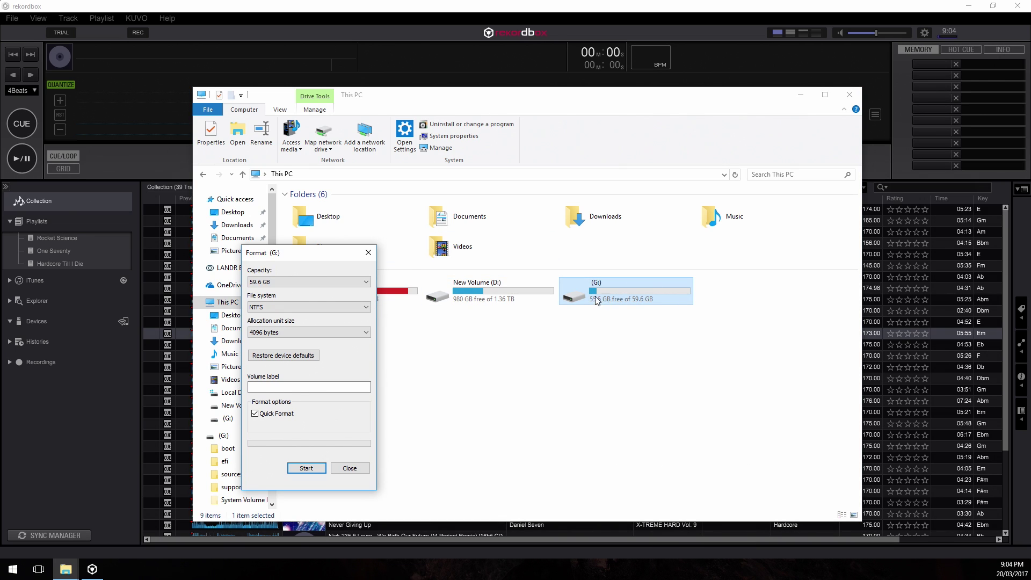
left_click(356, 308)
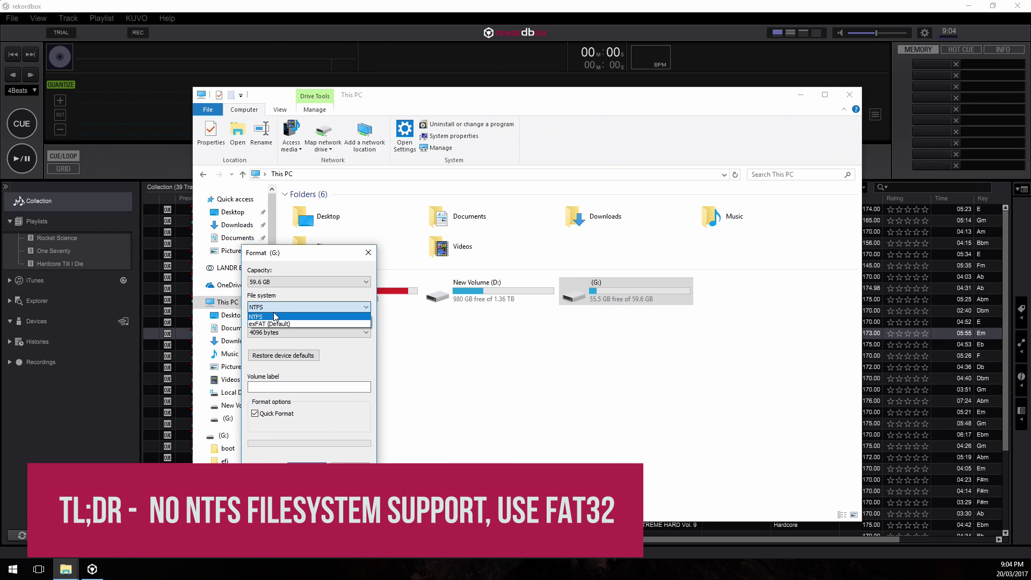
left_click(367, 253)
left_click(367, 253)
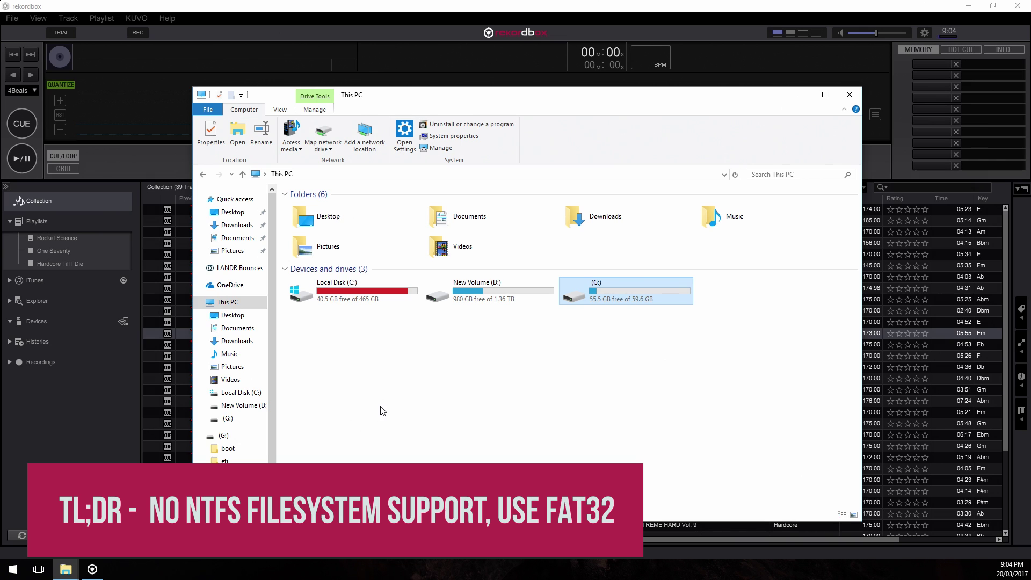
left_click(350, 405)
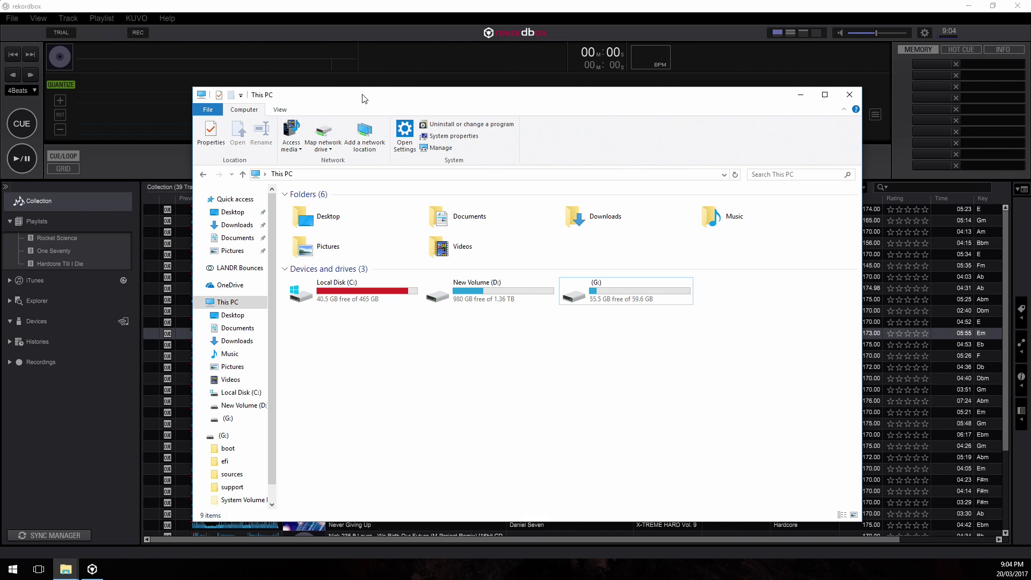
key("alt+F4")
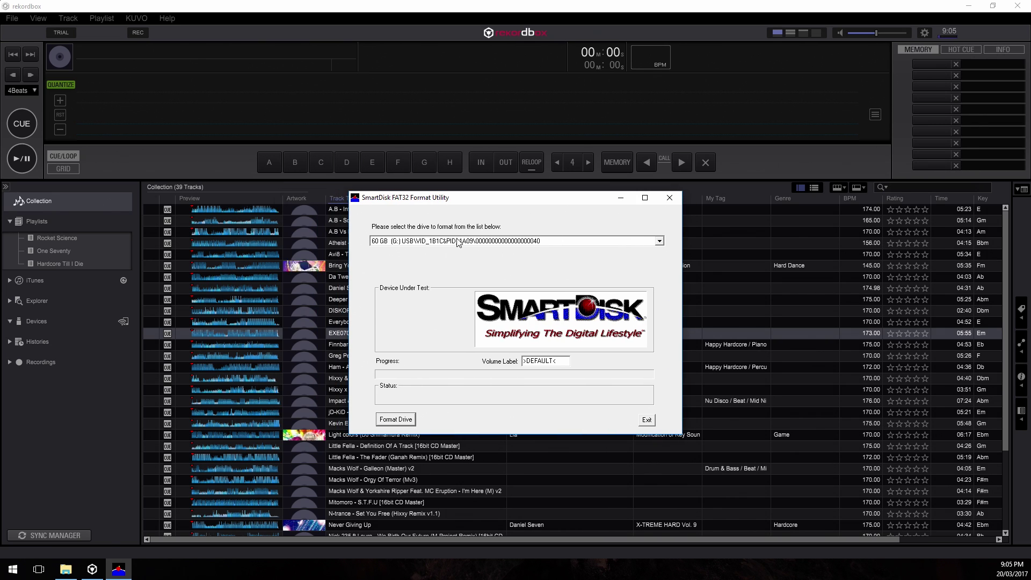
Format the 60 GB USB drive G: with the SmartDisk FAT32 Format Utility, keeping the default volume label
left_click(440, 241)
left_click(440, 249)
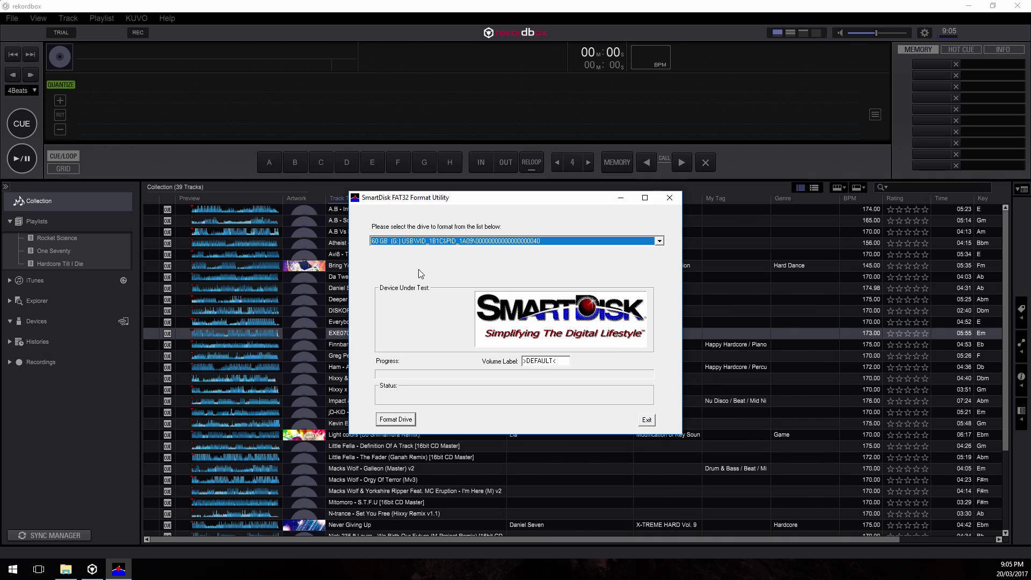
left_click(384, 422)
left_click(560, 347)
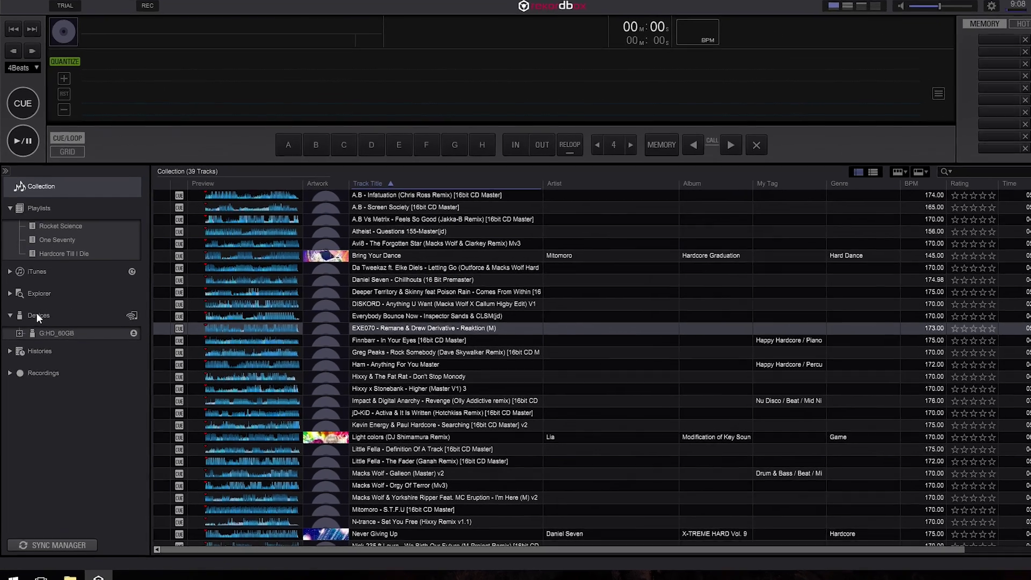
Expand the G:HD_60GB device under Devices in rekordbox and display its All Tracks list
left_click(27, 322)
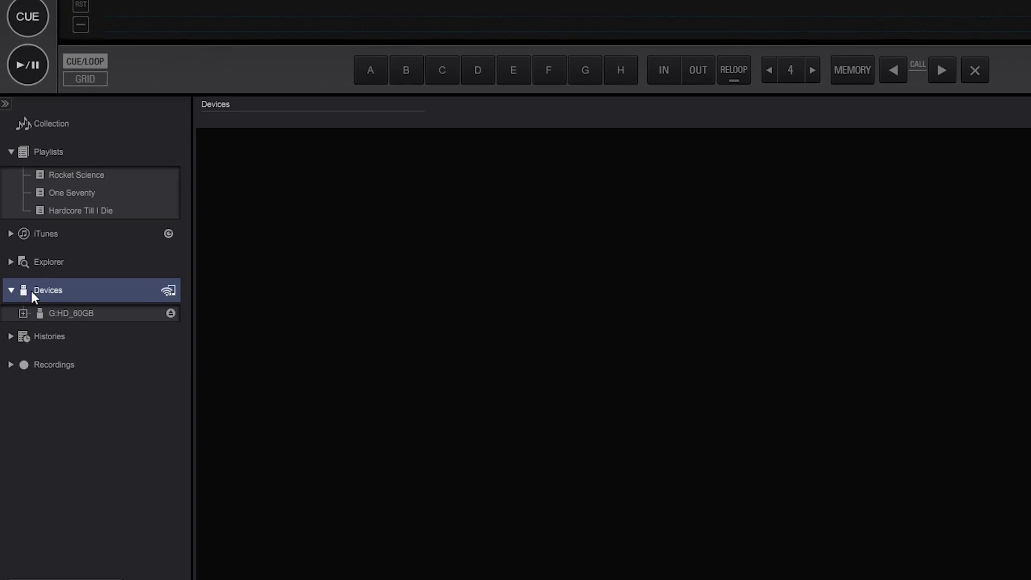
left_click(11, 282)
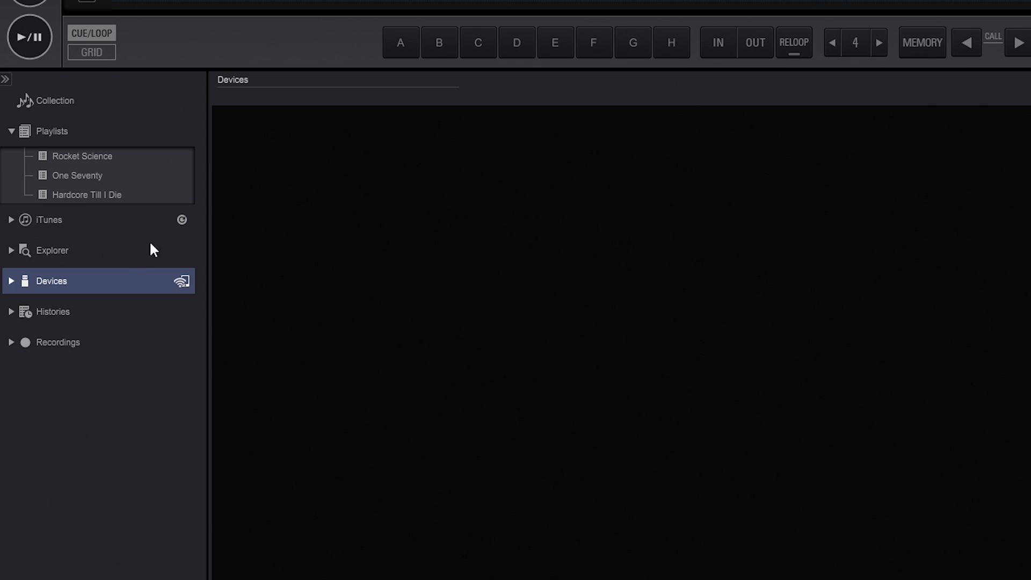
left_click(11, 282)
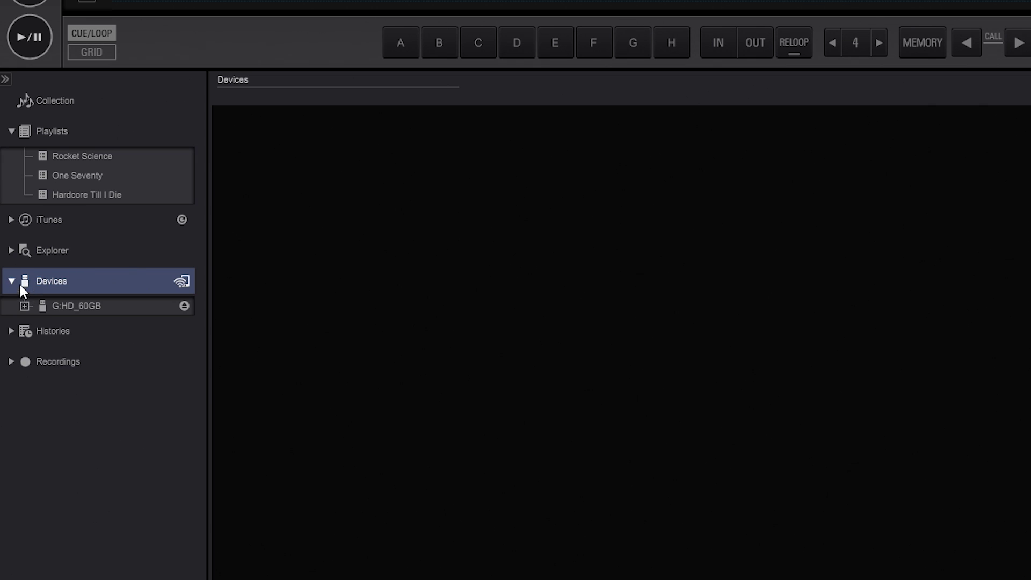
left_click(56, 305)
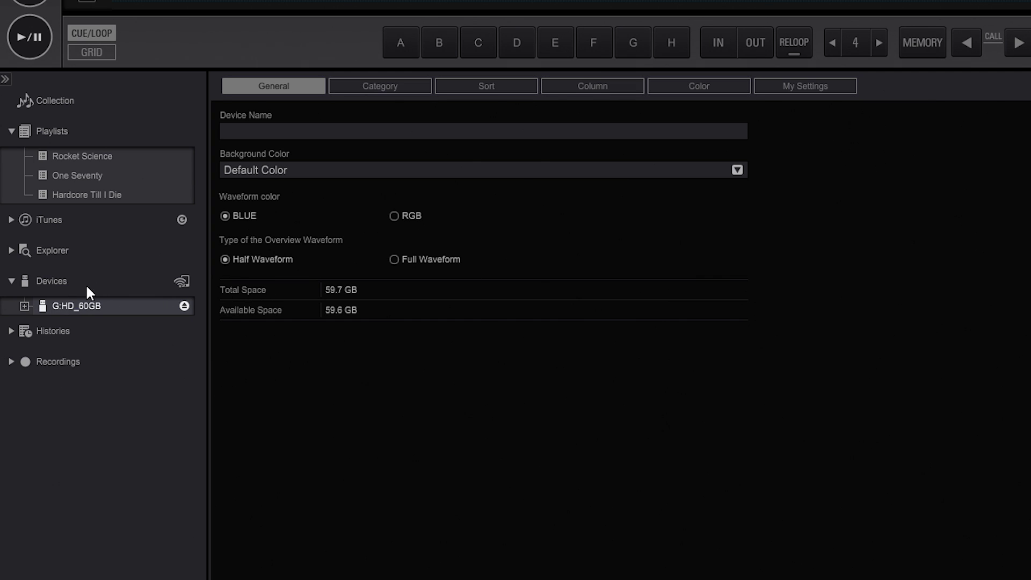
left_click(25, 306)
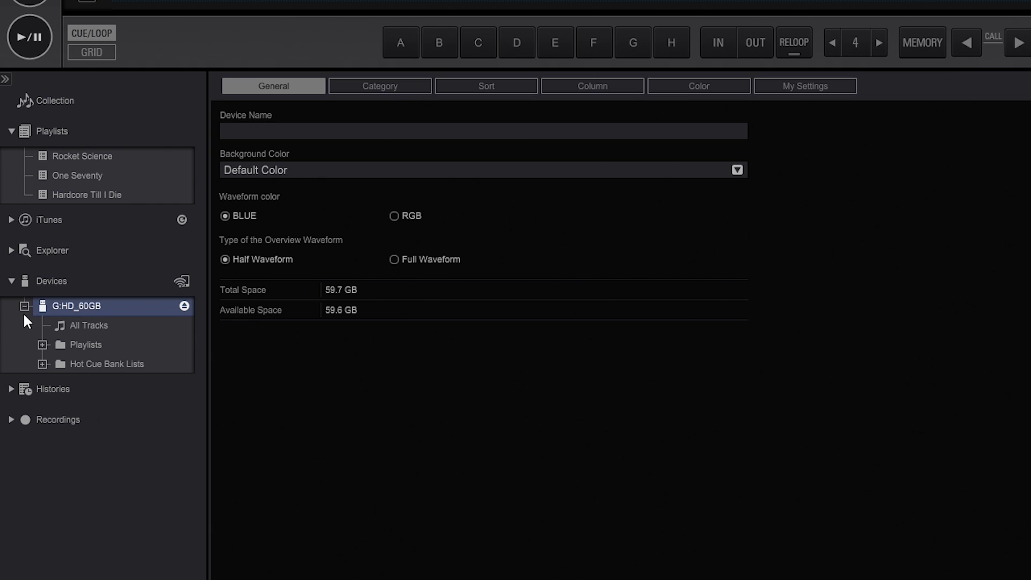
left_click(78, 327)
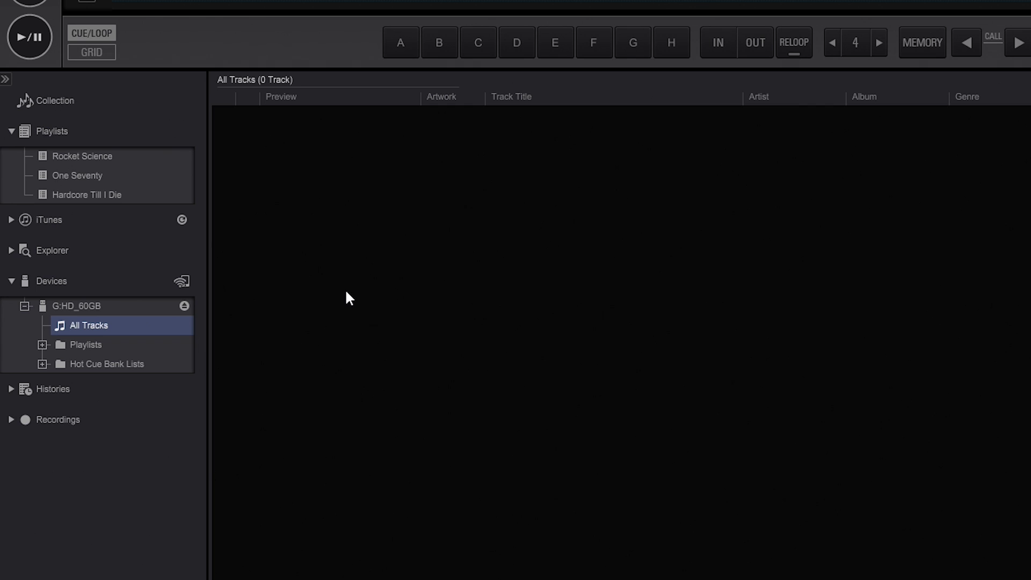
Export the collection tracks from Daniel Seven - Chillhouts through Hixxy & The Fat Rat - Don't Stop Monody to the G:HD_60GB device's All Tracks
left_click(53, 101)
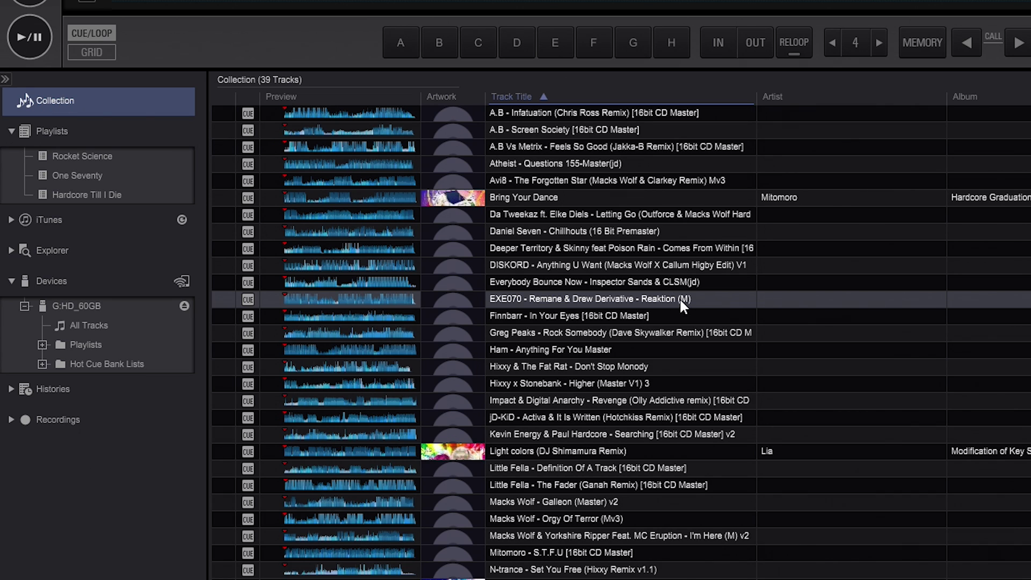
left_click(634, 231)
left_click(606, 375, "shift")
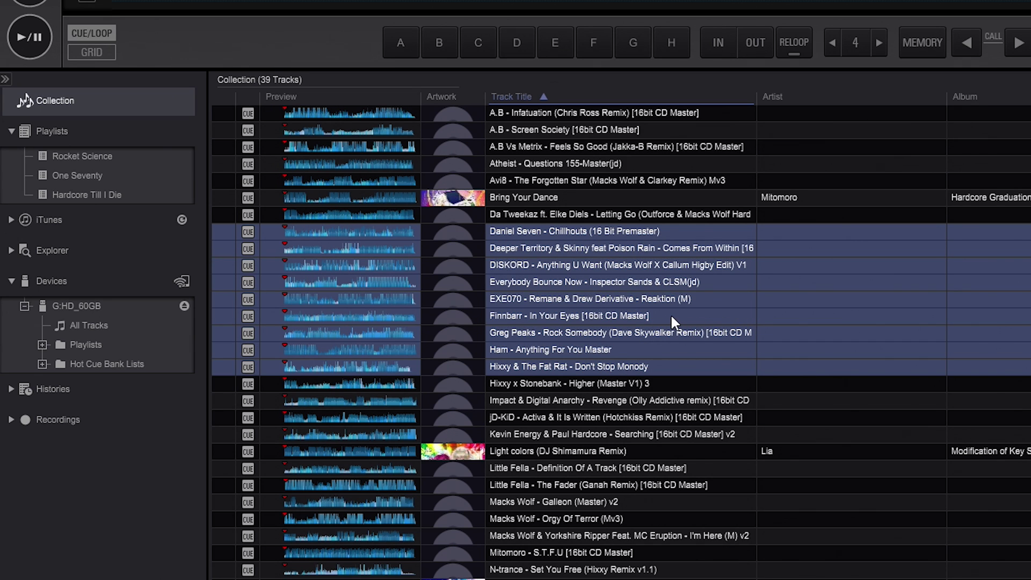
left_click_drag(604, 324, 102, 321)
left_click(103, 325)
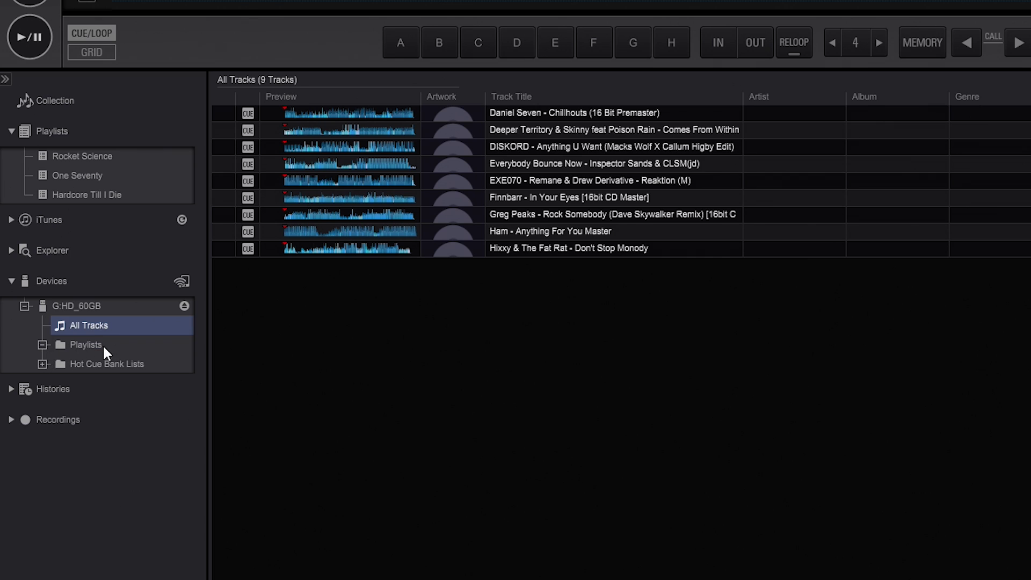
Create a new playlist with the default name in the Playlists folder of the G:HD_60GB device
left_click(81, 345)
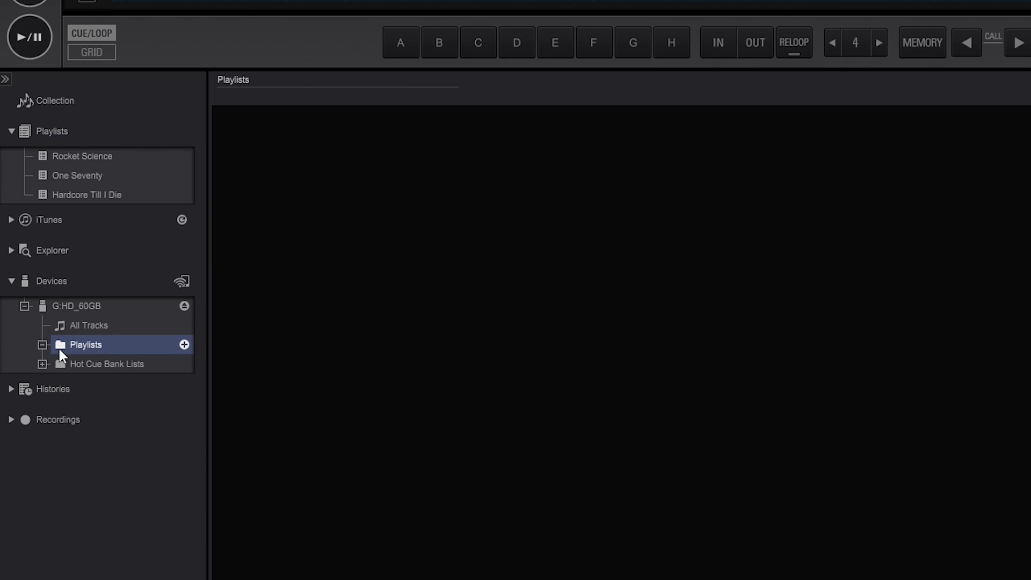
left_click(184, 344)
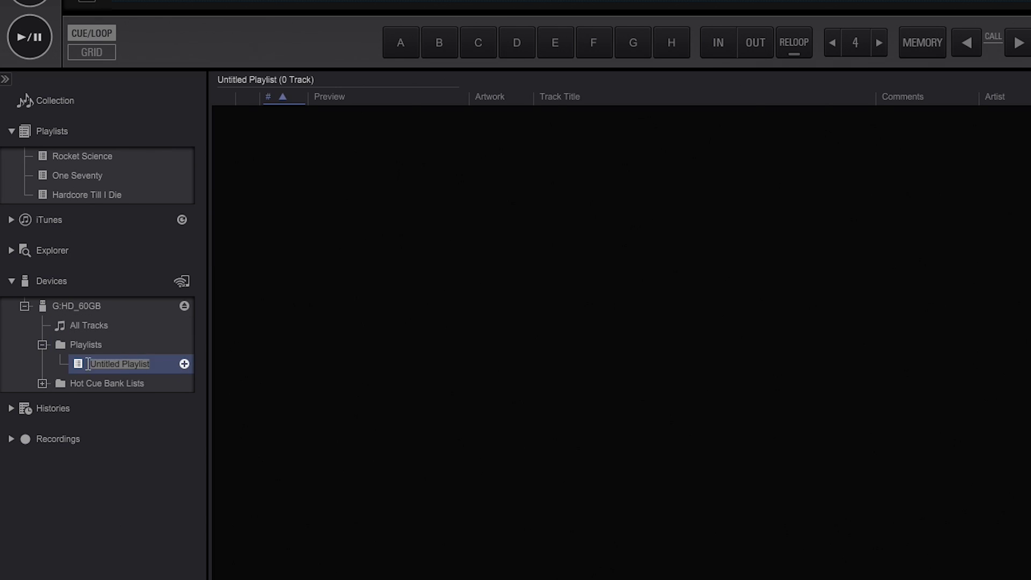
left_click(253, 354)
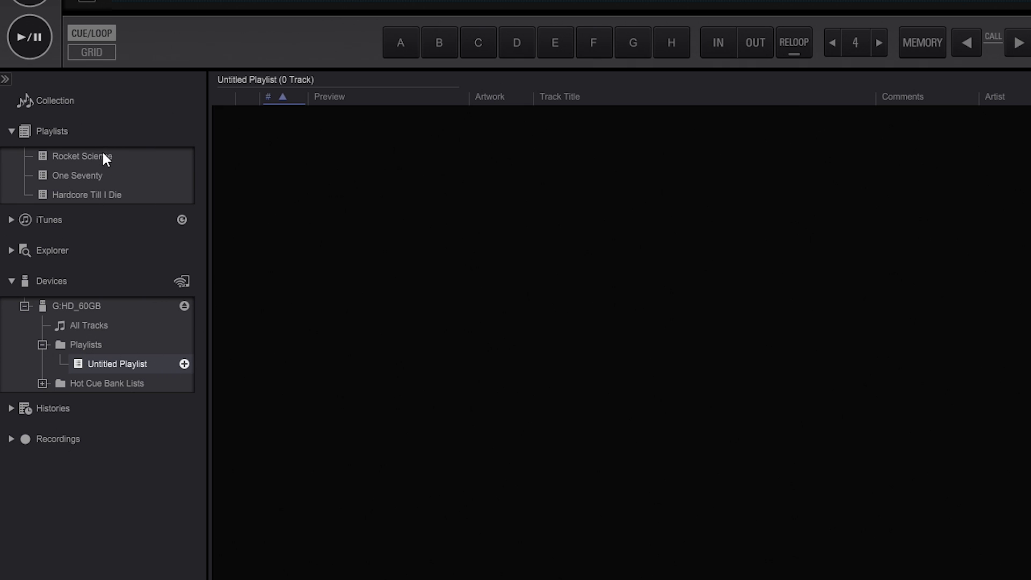
Delete the empty Untitled Playlist from the G:HD_60GB device and confirm the deletion
right_click(100, 365)
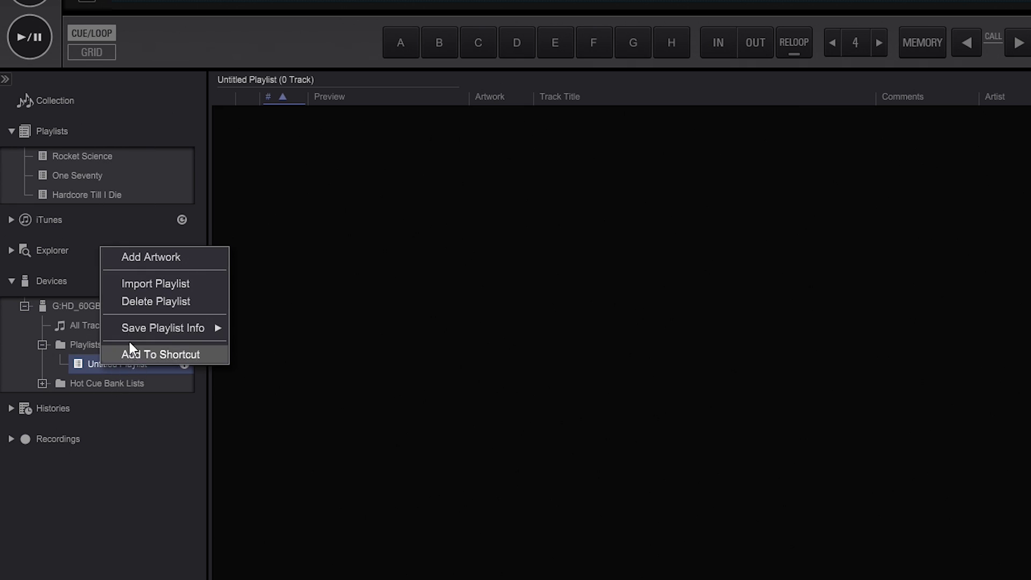
left_click(142, 301)
left_click(735, 398)
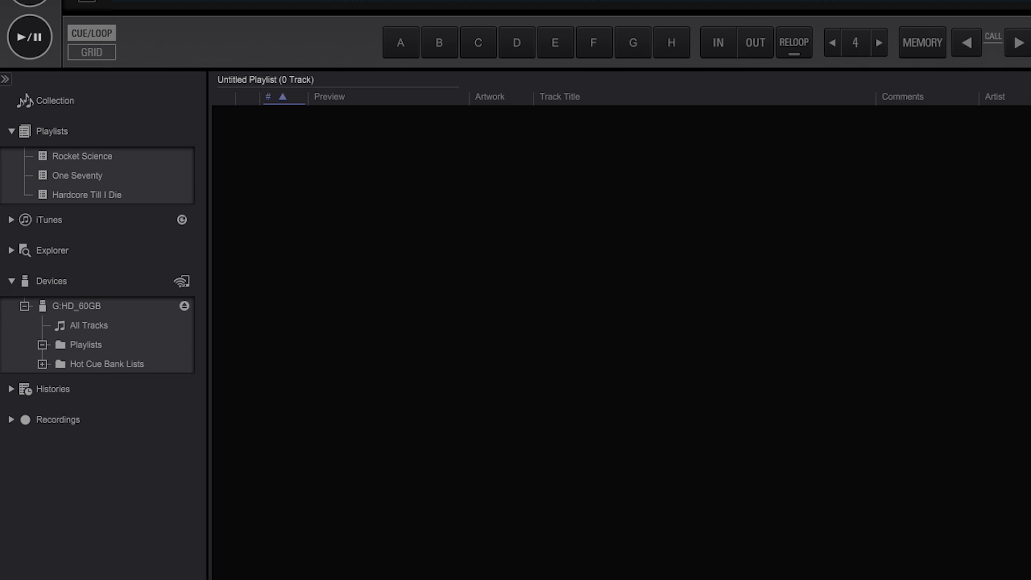
Export the Rocket Science playlist to the Playlists folder of the G:HD_60GB device
left_click(86, 344)
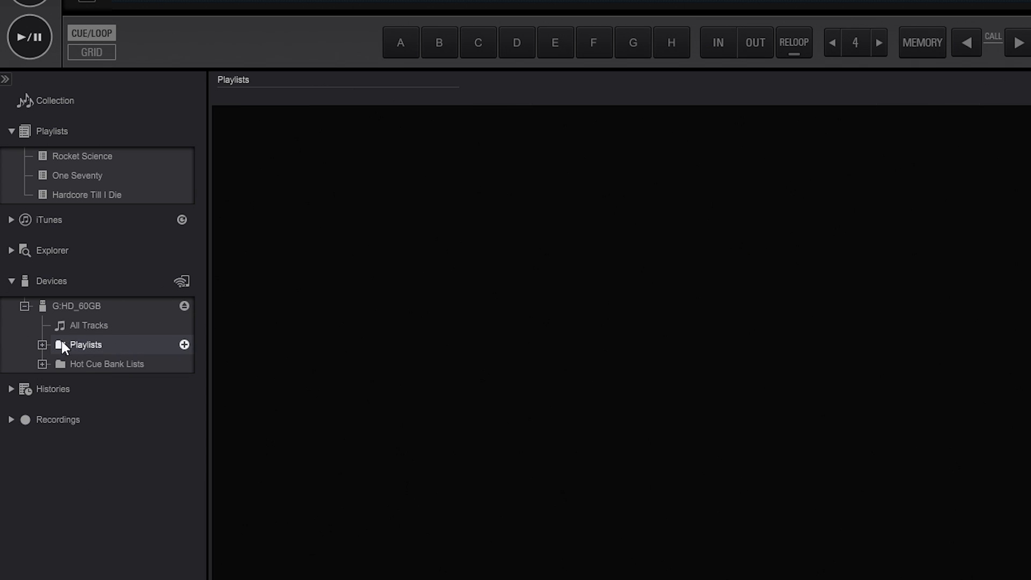
left_click(94, 156)
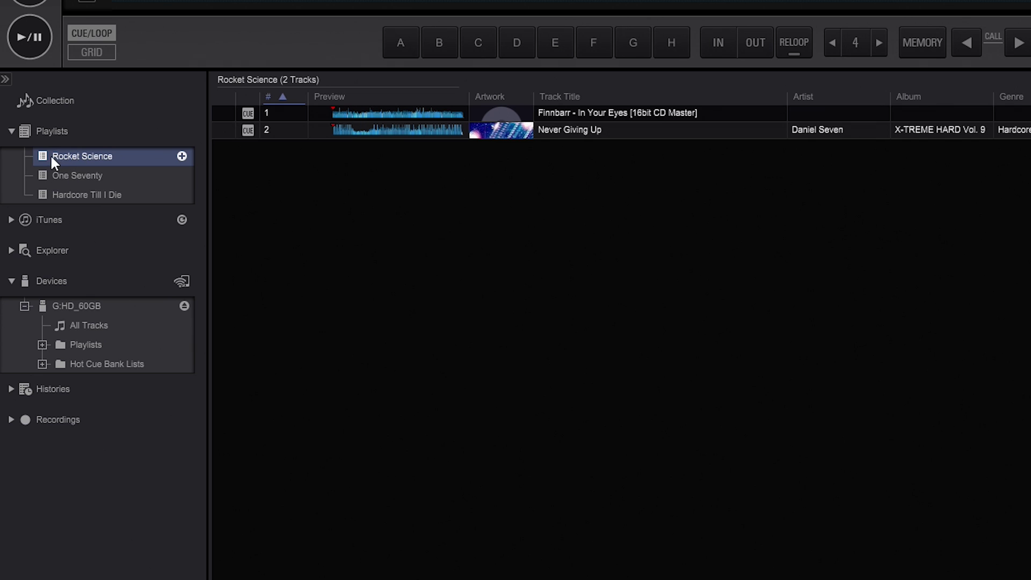
left_click_drag(51, 157, 59, 343)
Examine the device's Rocket Science playlist and look for its track Never Giving Up in the device's All Tracks list
left_click(38, 344)
left_click(87, 365)
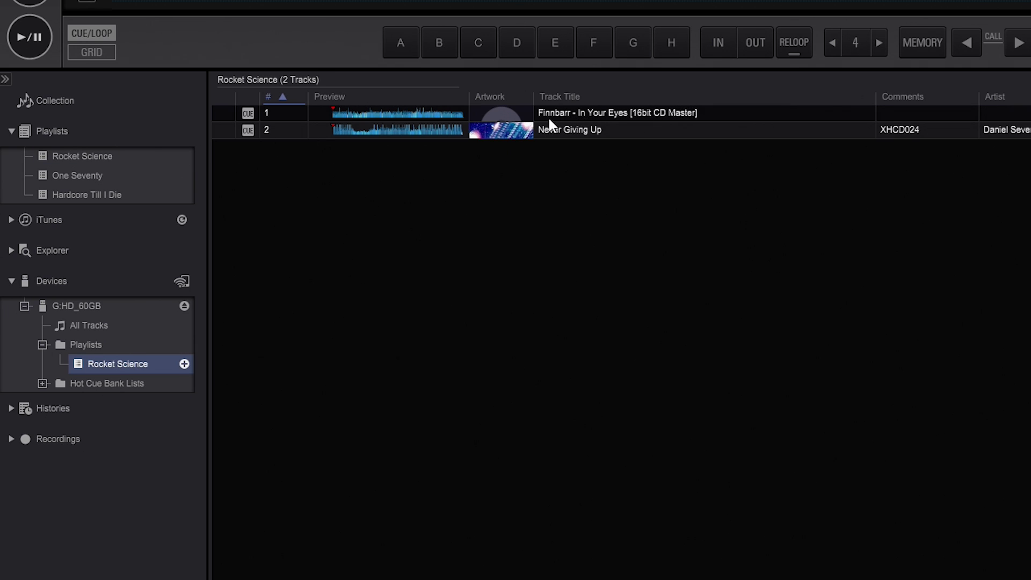
left_click(580, 118)
left_click(576, 129)
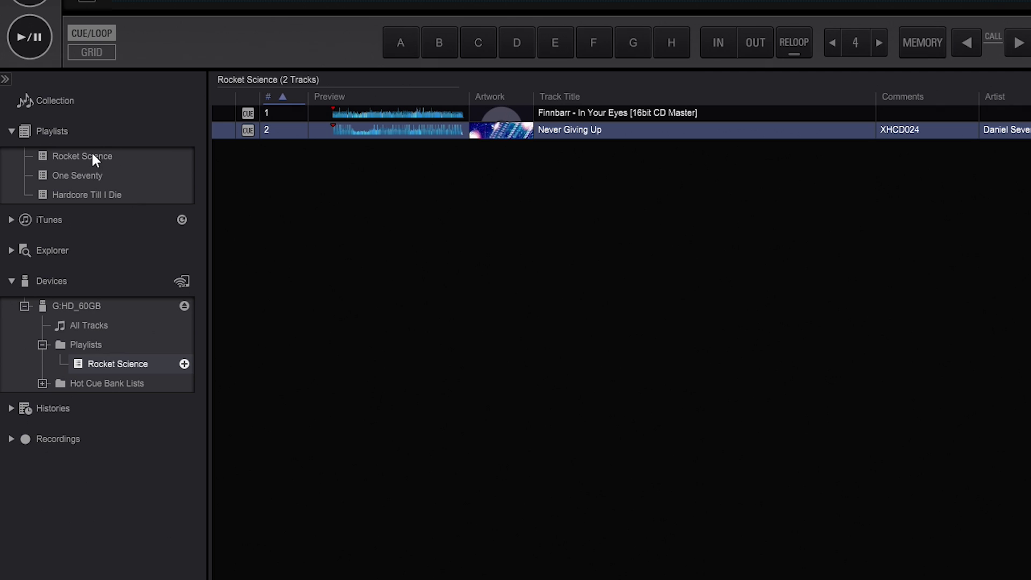
left_click(92, 329)
left_click(535, 267)
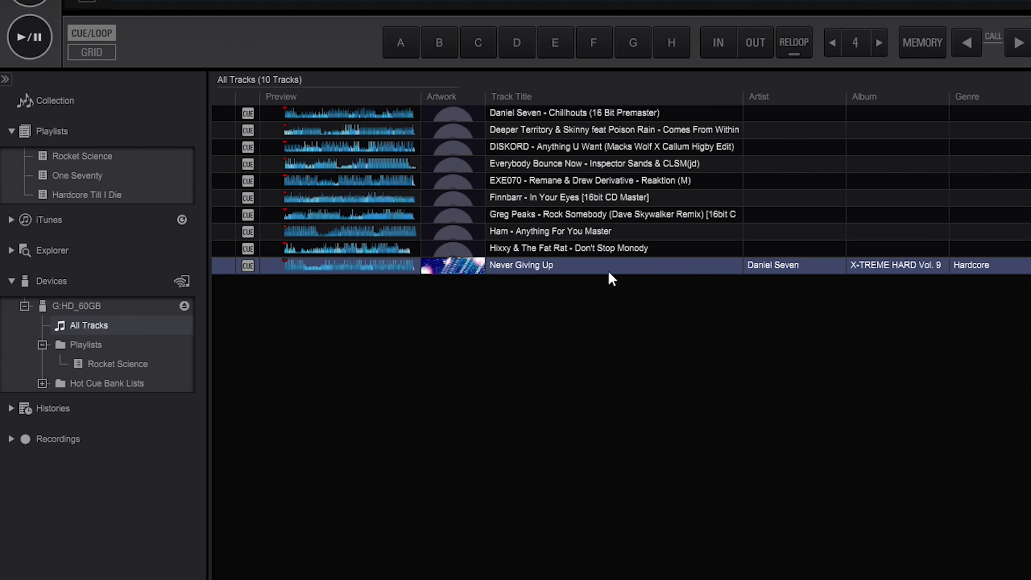
left_click(493, 357)
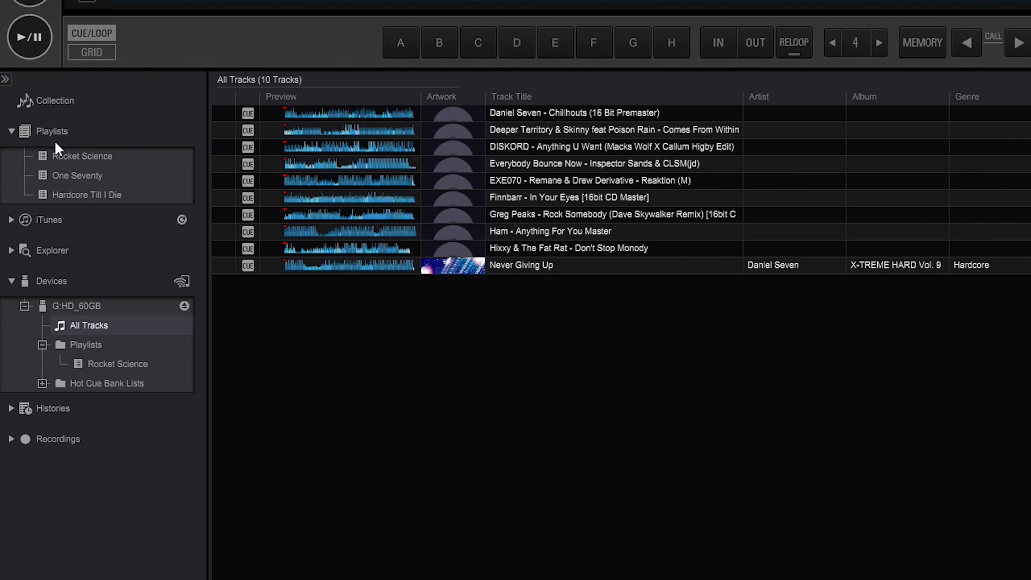
Export the Hardcore Till I Die playlist to the Playlists folder of the G:HD_60GB device
left_click_drag(60, 192, 82, 341)
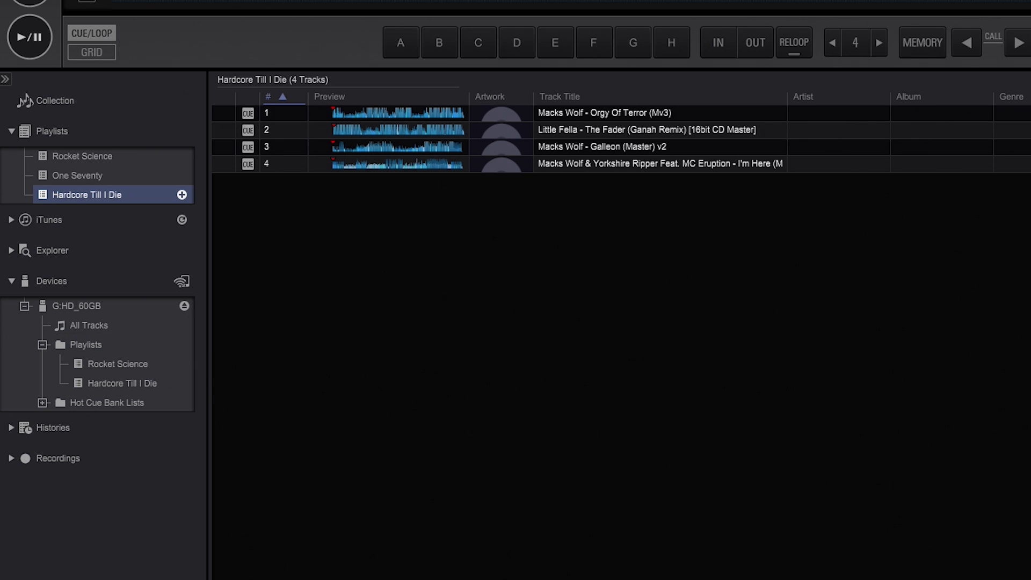
Eject the G:HD_60GB device safely and display the Collection track list
left_click(78, 307)
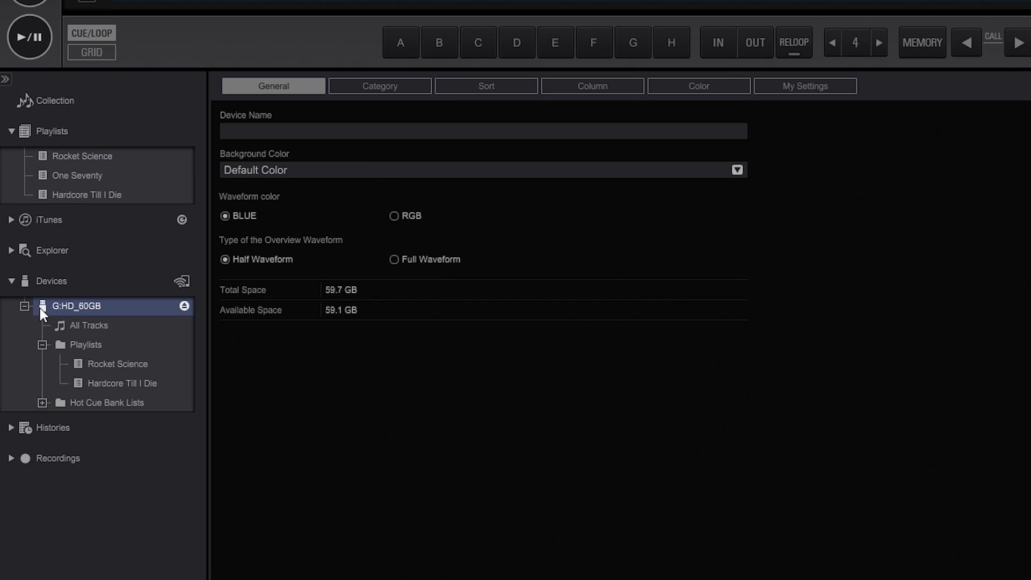
left_click(184, 306)
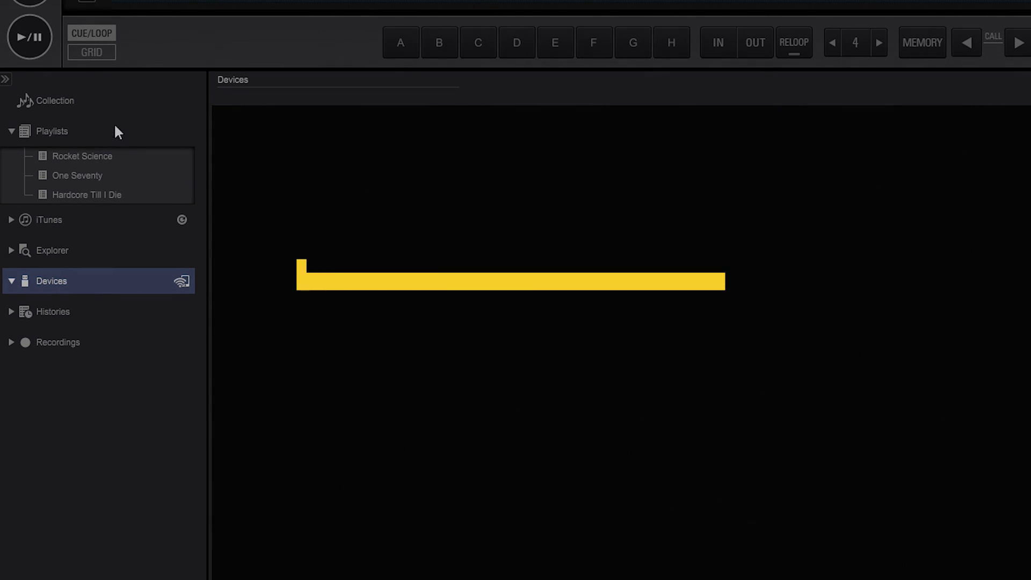
left_click(114, 98)
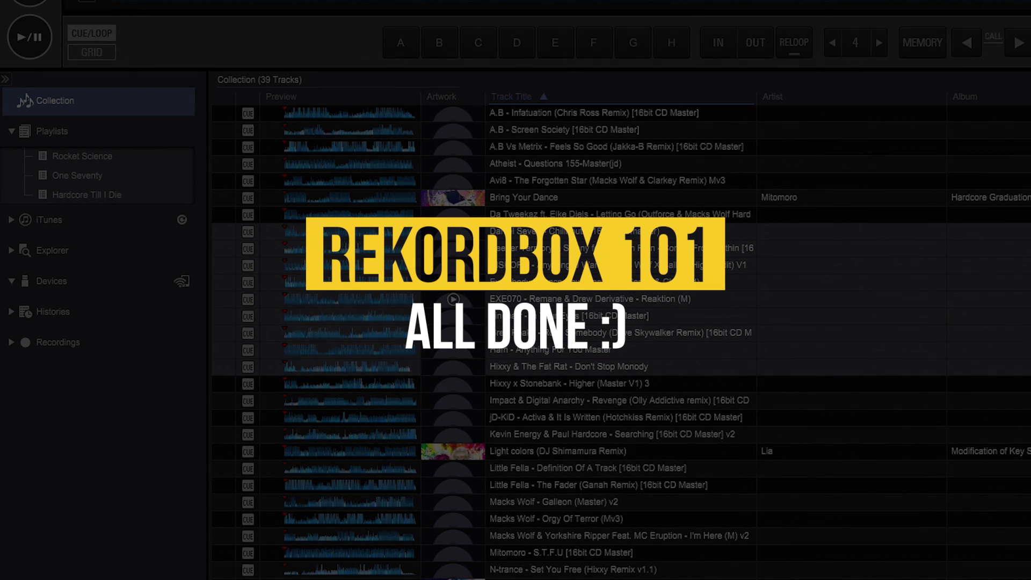